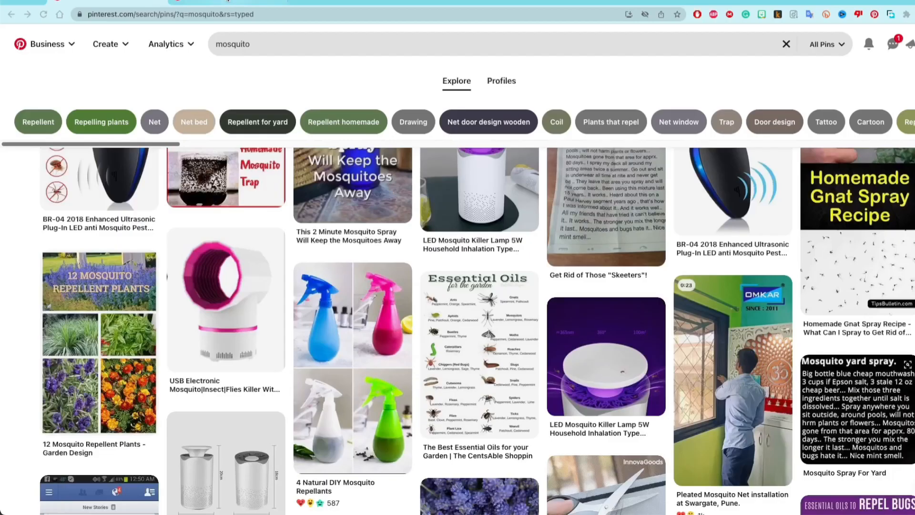
Browse Pinterest's mosquito pins for a side-view reference and open the pin "16 Fascinating Facts About Mosquitoes".
click(239, 188)
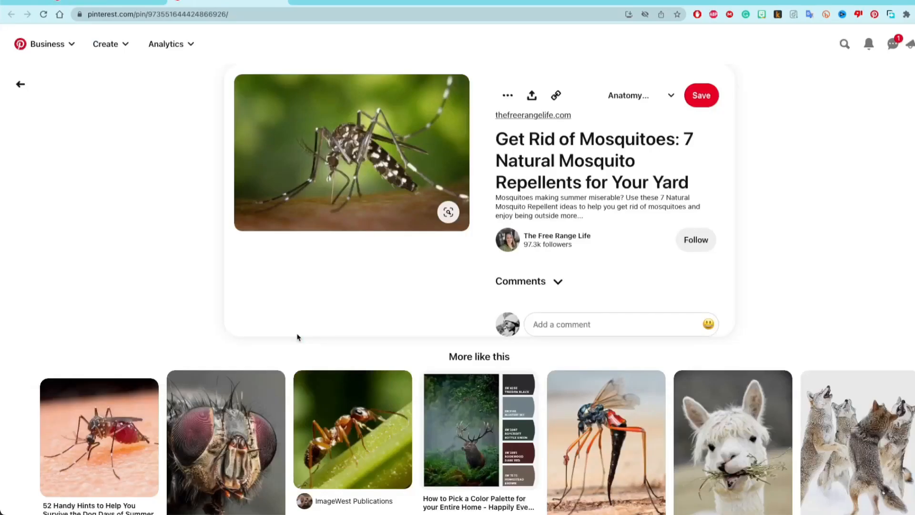
scroll(296, 336, down, 4)
scroll(297, 334, down, 3)
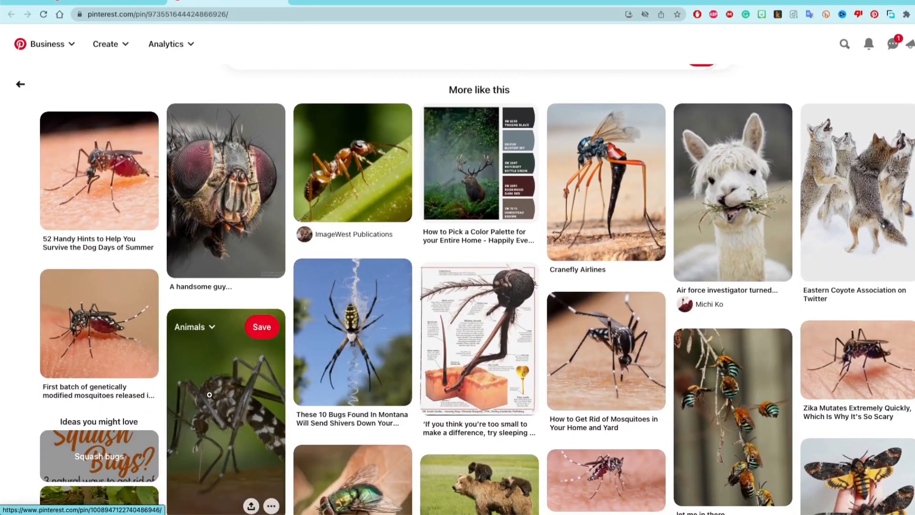
scroll(207, 391, down, 3)
scroll(209, 395, down, 10)
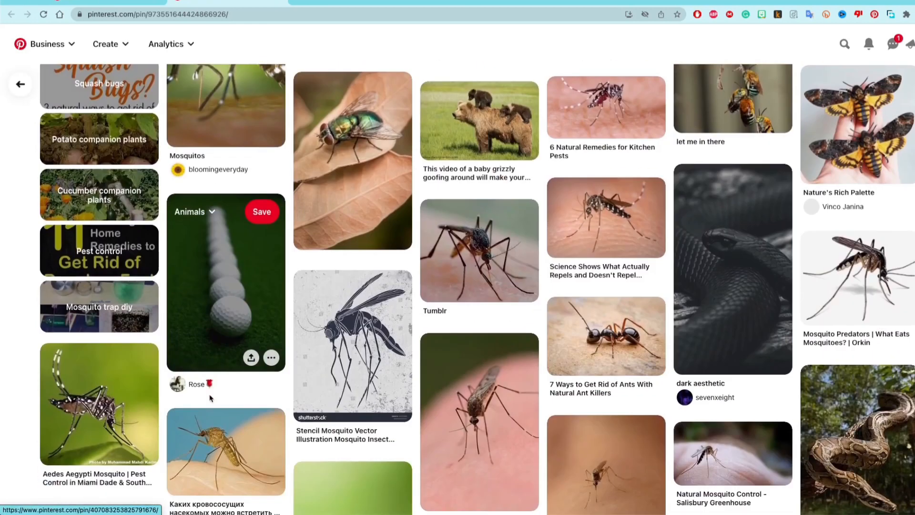
scroll(211, 398, down, 4)
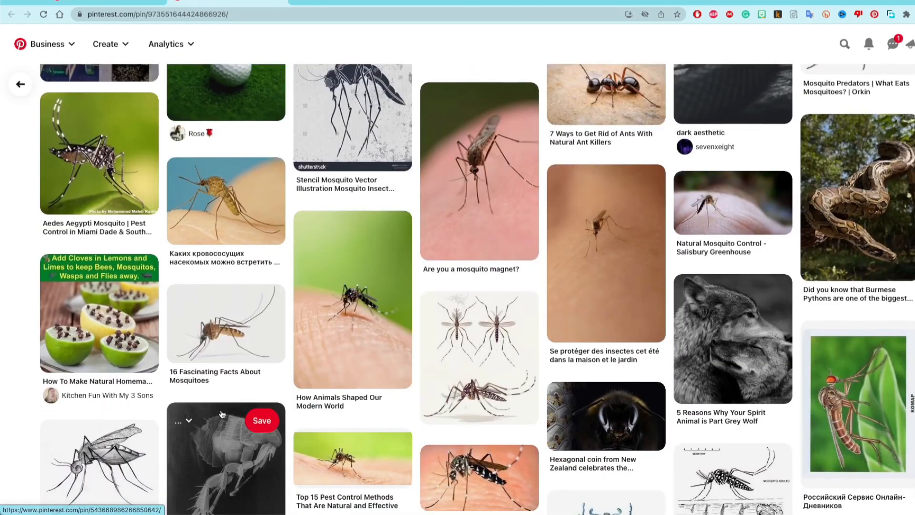
click(226, 324)
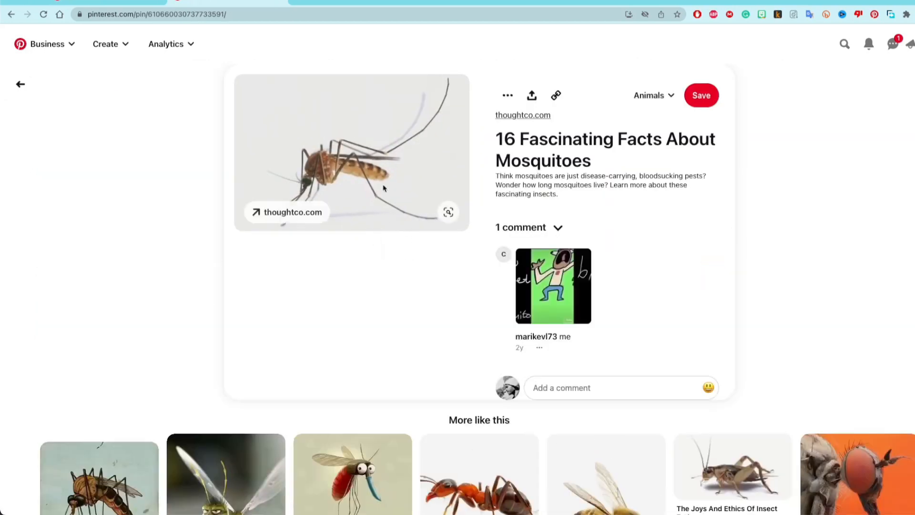
scroll(332, 167, down, 2)
scroll(330, 167, down, 1)
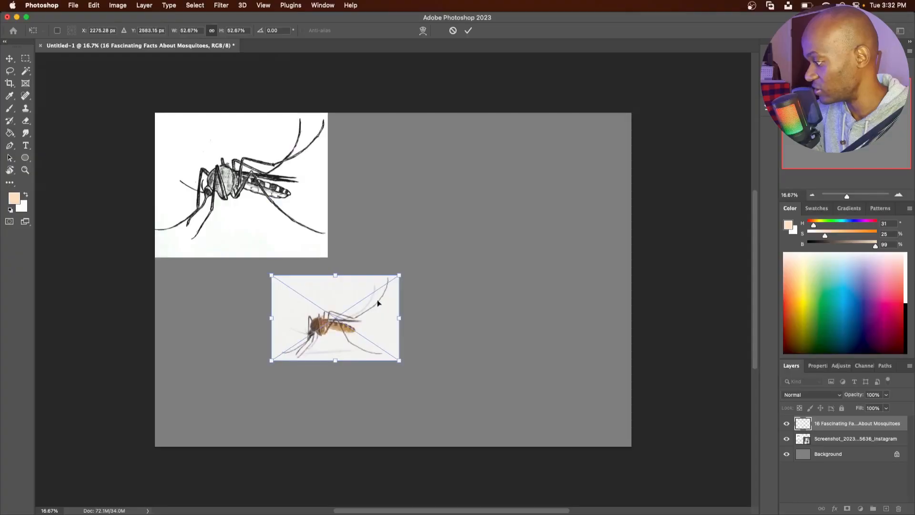
In Photoshop, stack the mosquito photo beneath the ink mosquito drawing along the canvas edge and scale the drawing down.
mouse_move(377, 299)
mouse_down()
mouse_move(223, 308)
mouse_move(223, 285)
mouse_up()
key(Return)
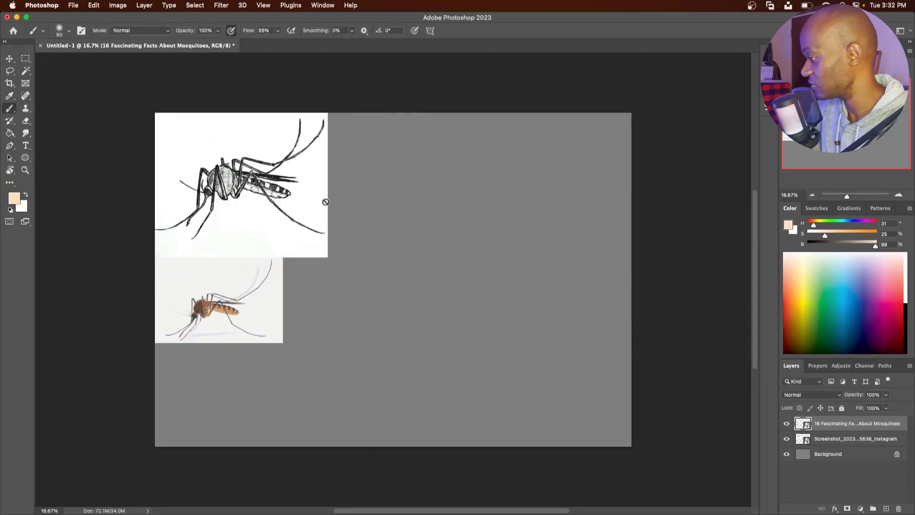
super+click(294, 224)
key(super+t)
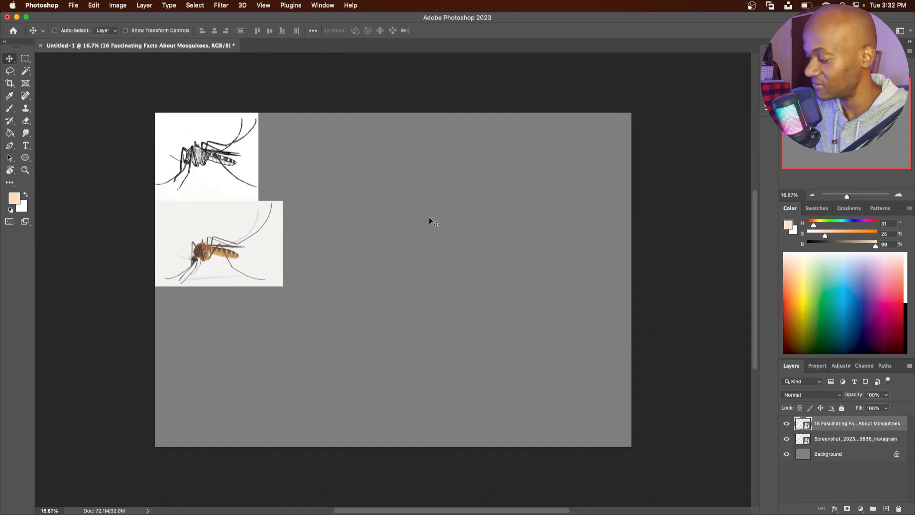
Add a new empty layer above both references and reset the Brush colours to default black and white.
key(z)
drag(209, 257, 304, 259)
mouse_move(205, 315)
mouse_down()
mouse_move(171, 309)
mouse_move(222, 328)
mouse_move(62, 274)
mouse_up()
key(v)
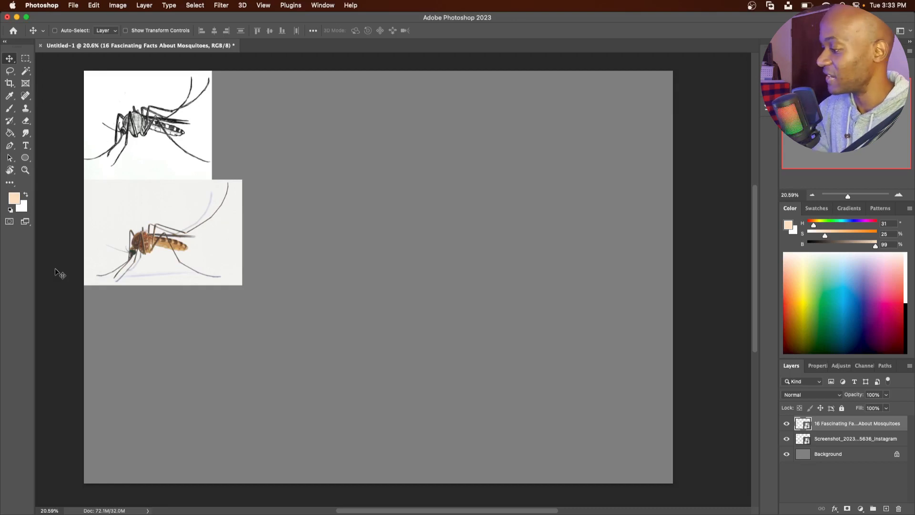
key(super+shift+alt+n)
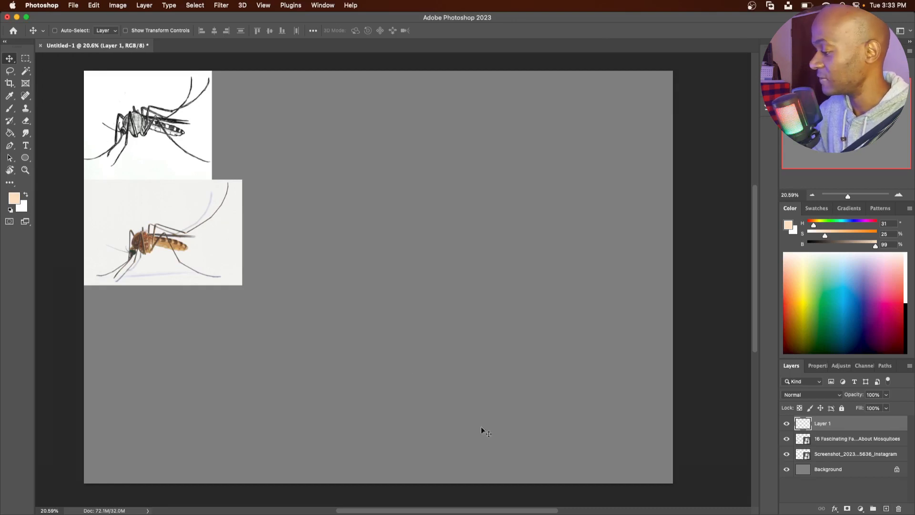
key(b)
key(d)
Try a black zigzag stroke with the soft brush on the empty canvas area, and clear it from the layer.
drag(400, 291, 533, 340)
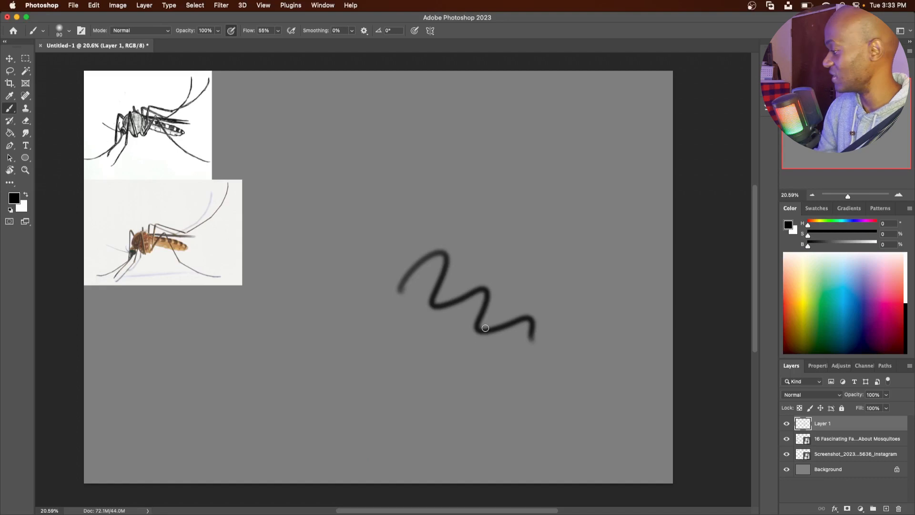
key(m)
drag(358, 167, 578, 438)
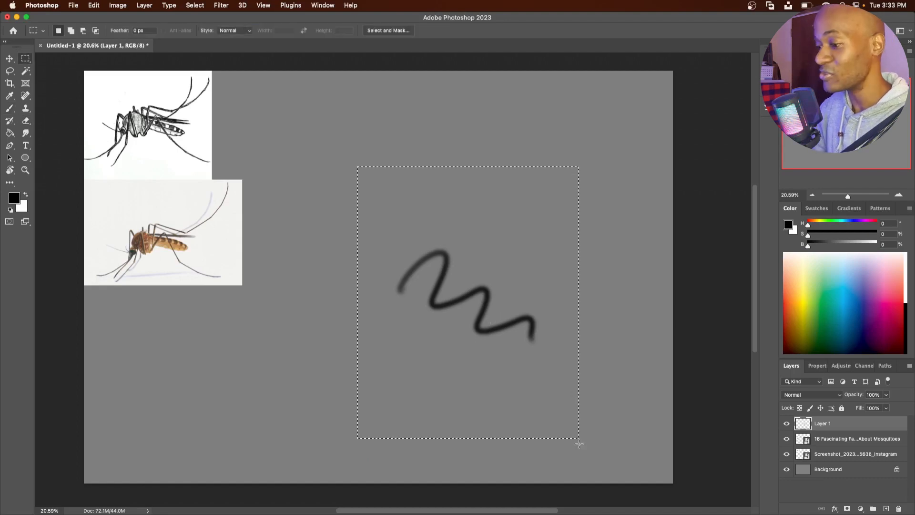
key(Delete)
key(ctrl+d)
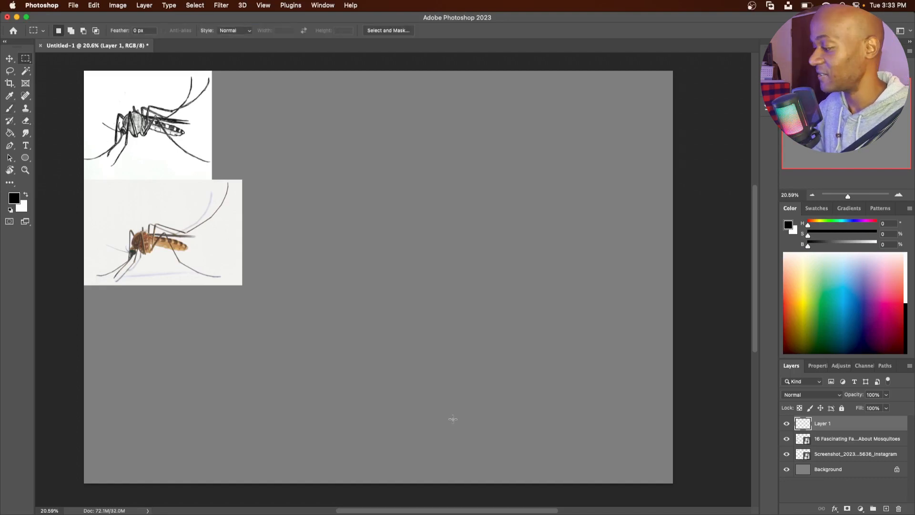
Choose the Pastel - c brush from the Aaron Blaise Sketching Brush set and reduce its size to 35 px.
key(b)
click(766, 108)
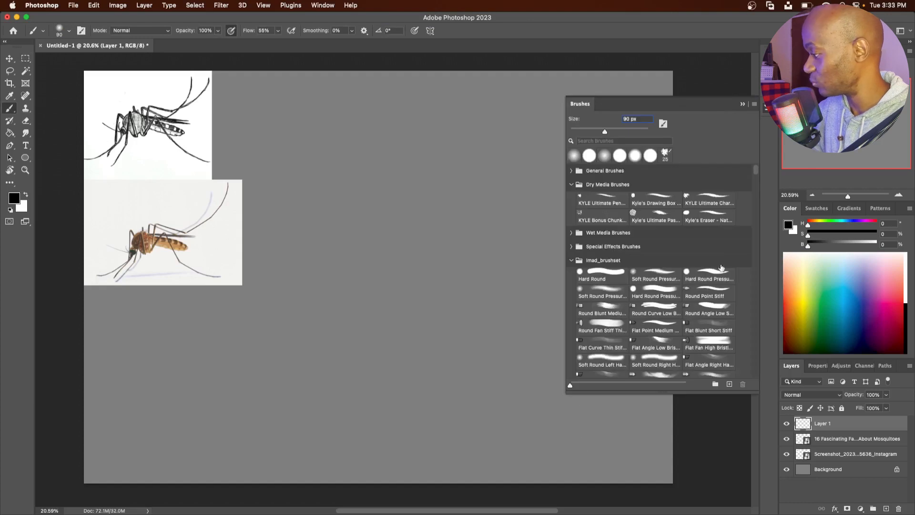
drag(757, 170, 758, 376)
click(610, 331)
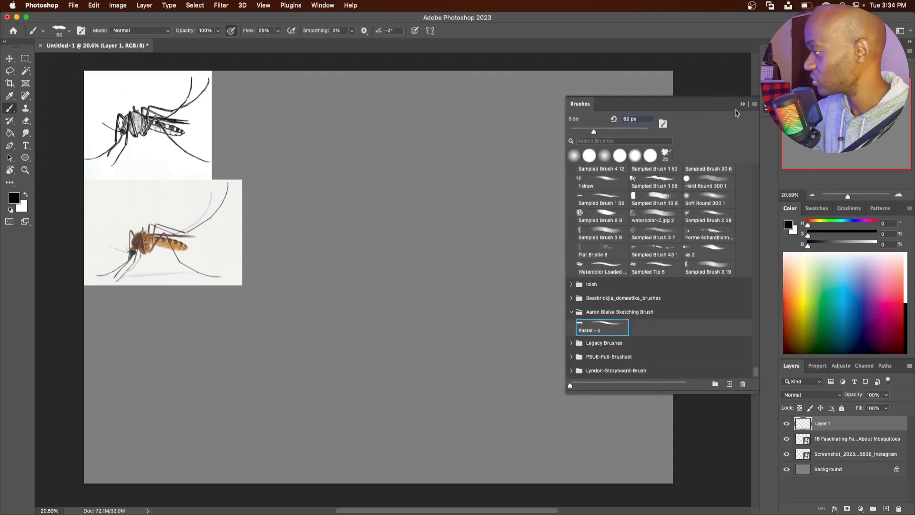
click(742, 105)
key(bracketleft)
Try the pastel brush with a couple of test strokes on the canvas and undo them.
mouse_move(429, 295)
mouse_down()
mouse_move(430, 282)
mouse_move(494, 306)
mouse_up()
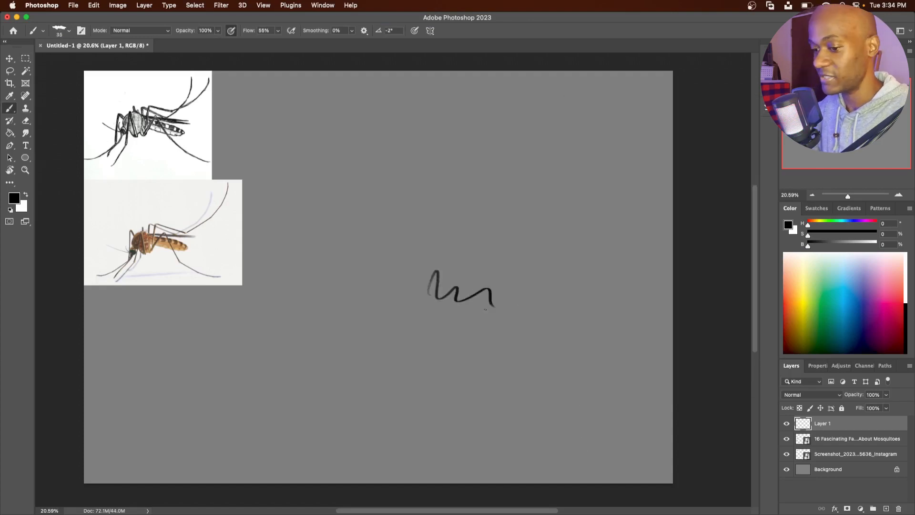
key(super+z)
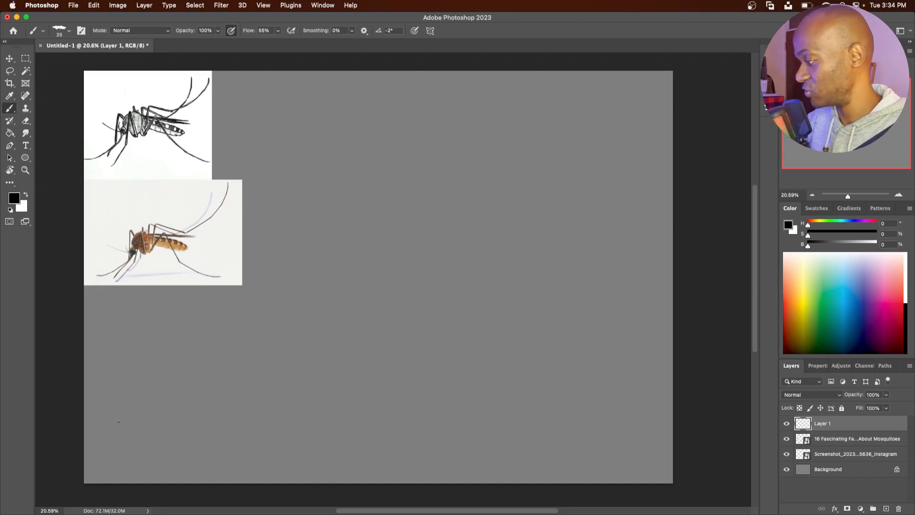
drag(388, 258, 431, 255)
key(ctrl+z)
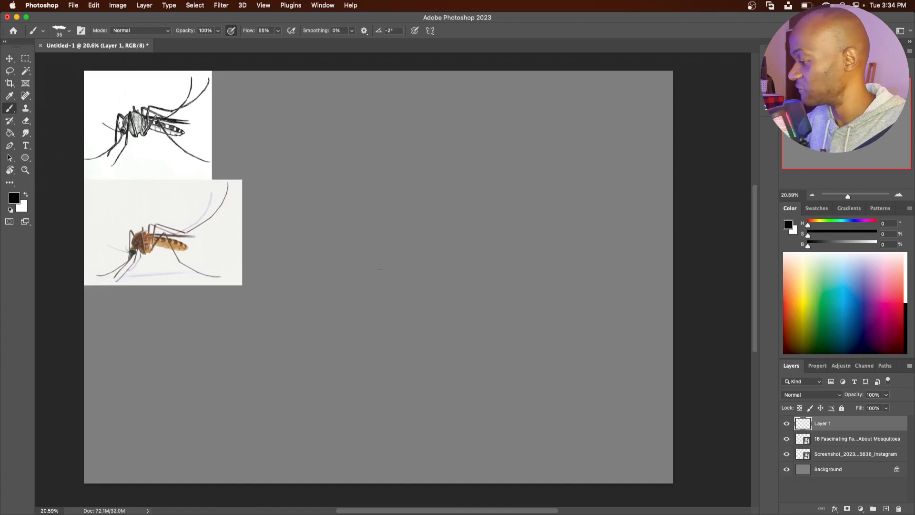
Sketch the mosquito's rough body beside the references: a round head, a domed thorax and a long tapering abdomen.
drag(476, 282, 470, 281)
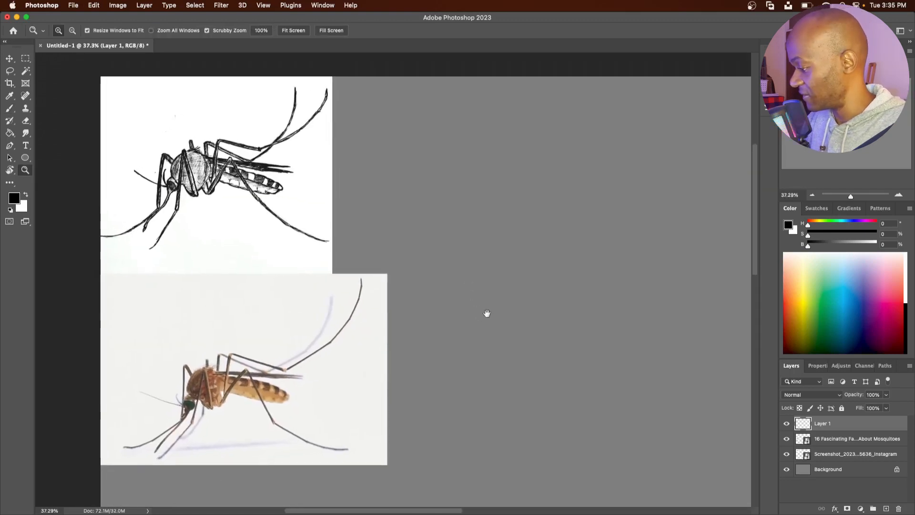
drag(486, 314, 484, 261)
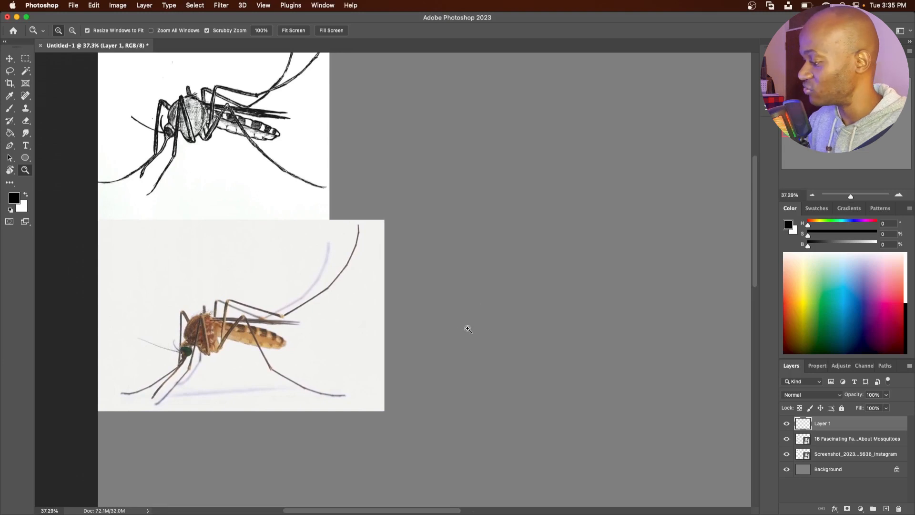
key(b)
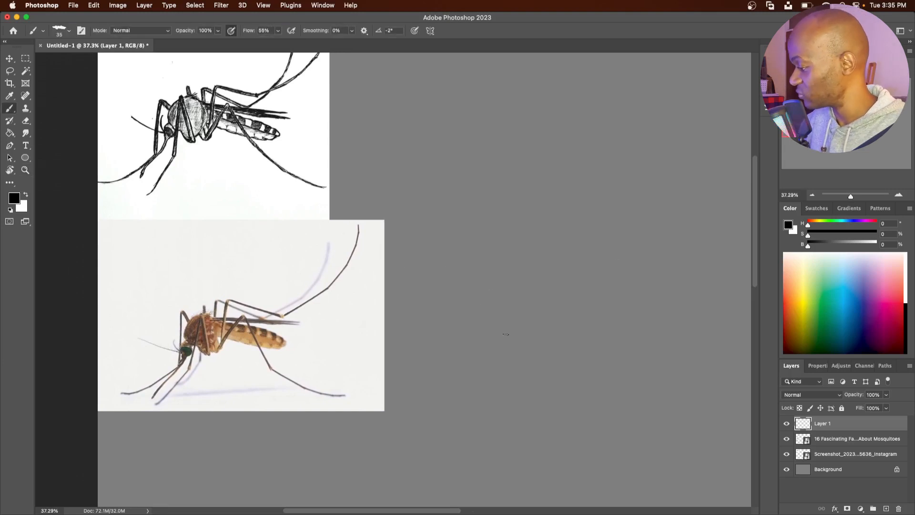
mouse_move(494, 337)
mouse_down()
mouse_move(499, 311)
mouse_move(491, 329)
mouse_move(506, 339)
mouse_move(491, 319)
mouse_move(496, 338)
mouse_up()
mouse_move(500, 298)
mouse_down()
mouse_move(525, 324)
mouse_move(540, 260)
mouse_move(565, 257)
mouse_move(566, 297)
mouse_move(560, 286)
mouse_move(529, 333)
mouse_move(558, 344)
mouse_up()
mouse_move(561, 270)
mouse_down()
mouse_move(575, 301)
mouse_move(643, 311)
mouse_up()
mouse_move(573, 277)
mouse_down()
mouse_move(658, 292)
mouse_move(666, 304)
mouse_up()
mouse_move(602, 278)
mouse_down()
mouse_move(693, 312)
mouse_move(663, 296)
mouse_up()
mouse_move(573, 303)
mouse_down()
mouse_move(653, 326)
mouse_move(699, 315)
mouse_up()
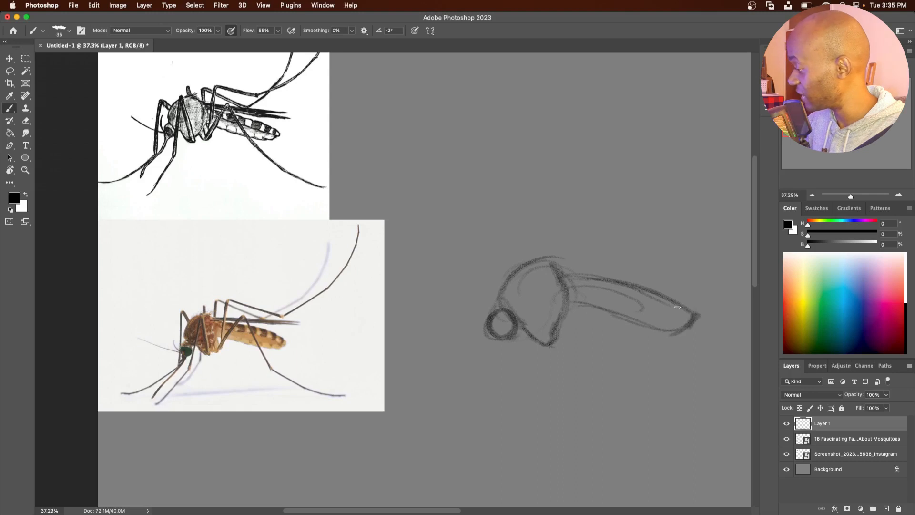
Darken the upper and lower outlines of the abdomen and the contours of the thorax.
mouse_move(566, 275)
mouse_down()
mouse_move(607, 279)
mouse_move(693, 315)
mouse_up()
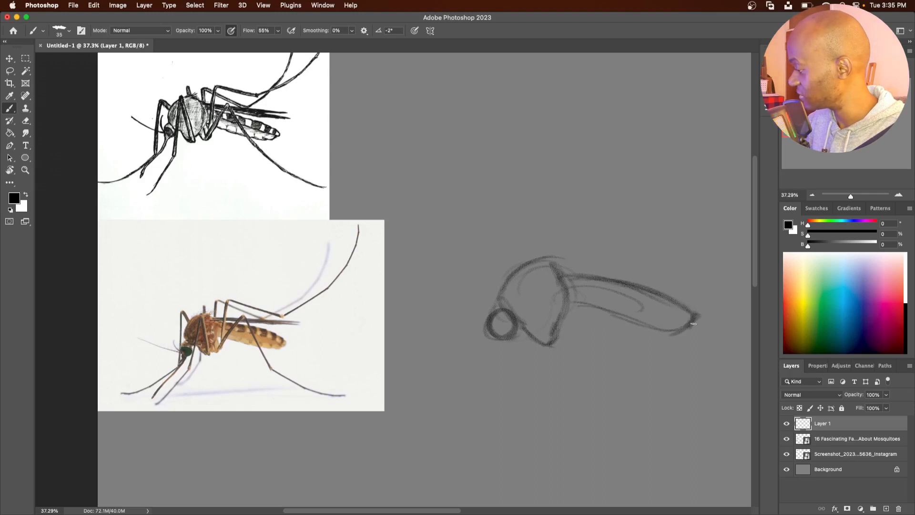
drag(566, 301, 699, 328)
mouse_move(543, 265)
mouse_down()
mouse_move(559, 273)
mouse_move(567, 301)
mouse_move(564, 319)
mouse_up()
mouse_move(501, 309)
mouse_down()
mouse_move(498, 291)
mouse_move(536, 263)
mouse_move(553, 259)
mouse_move(575, 292)
mouse_up()
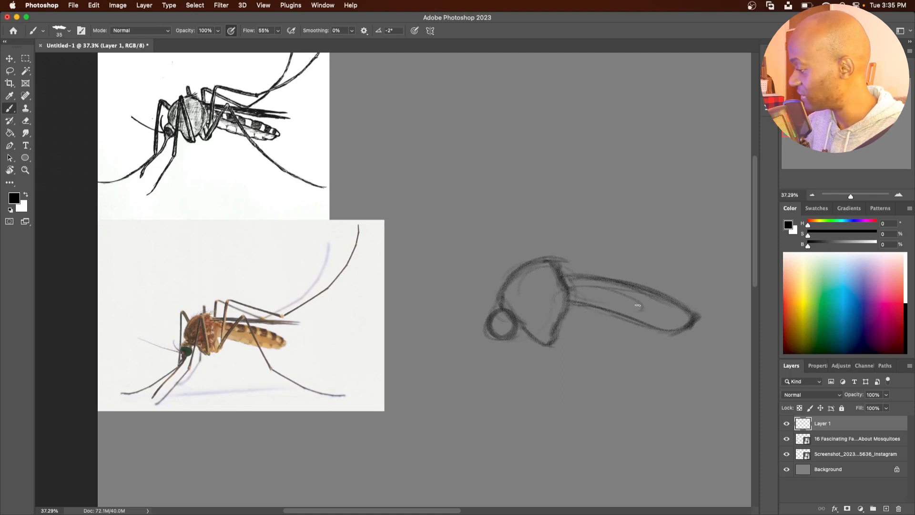
Draw the long bent line running down from the head and the small rounded leg base behind the thorax, and reinforce the abdomen's tip.
drag(497, 339, 481, 385)
mouse_move(496, 347)
mouse_down()
mouse_move(480, 390)
mouse_move(441, 416)
mouse_move(481, 387)
mouse_up()
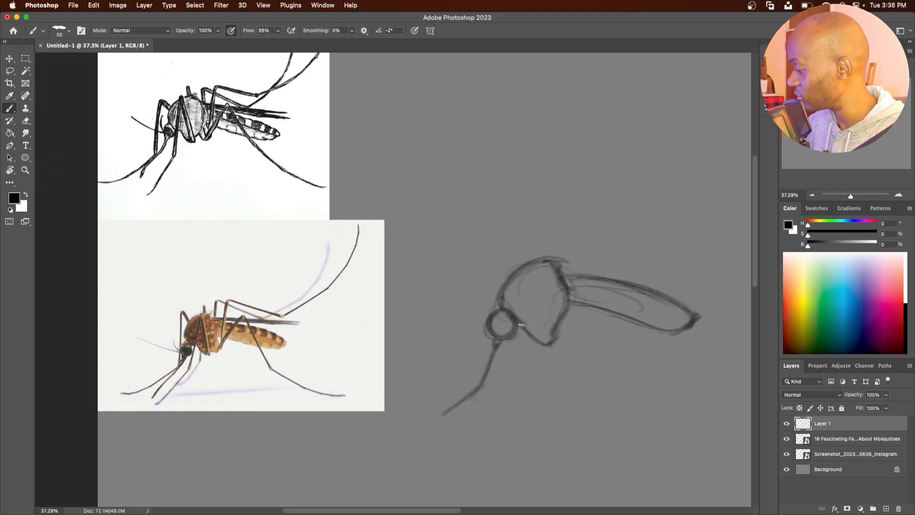
mouse_move(523, 332)
mouse_down()
mouse_move(570, 315)
mouse_move(566, 338)
mouse_up()
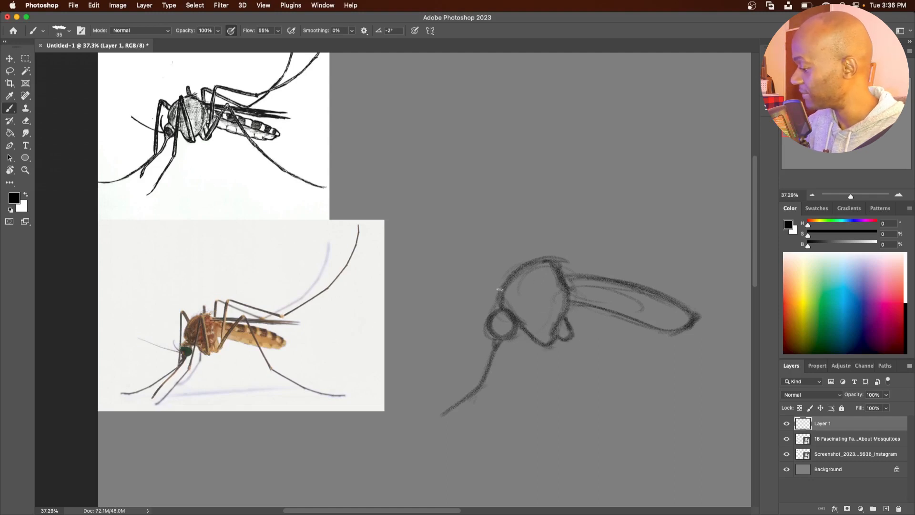
drag(492, 338, 492, 353)
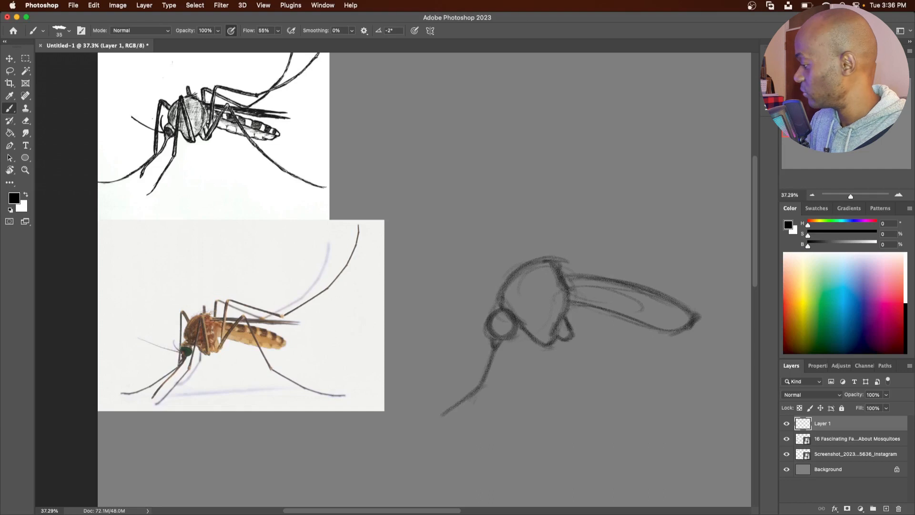
drag(671, 331, 690, 322)
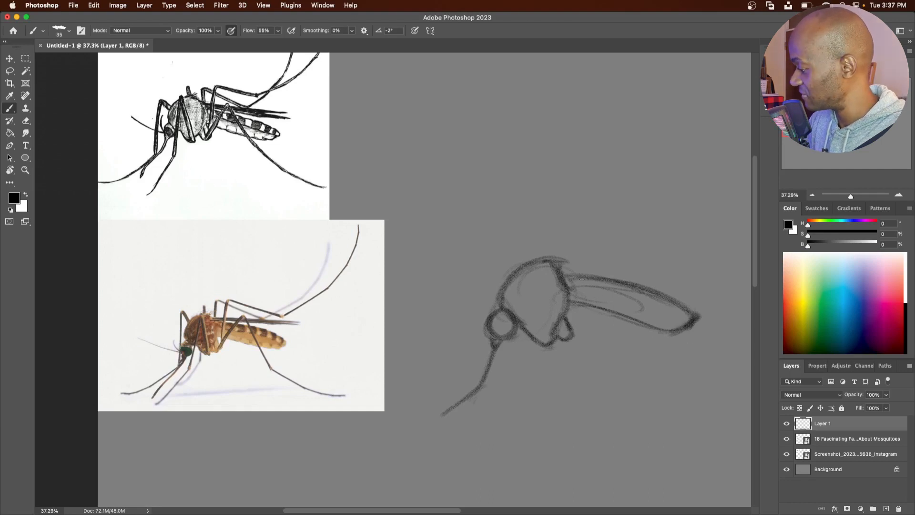
Sketch the narrow folded wings extending back from the thorax above the abdomen.
drag(566, 275, 715, 281)
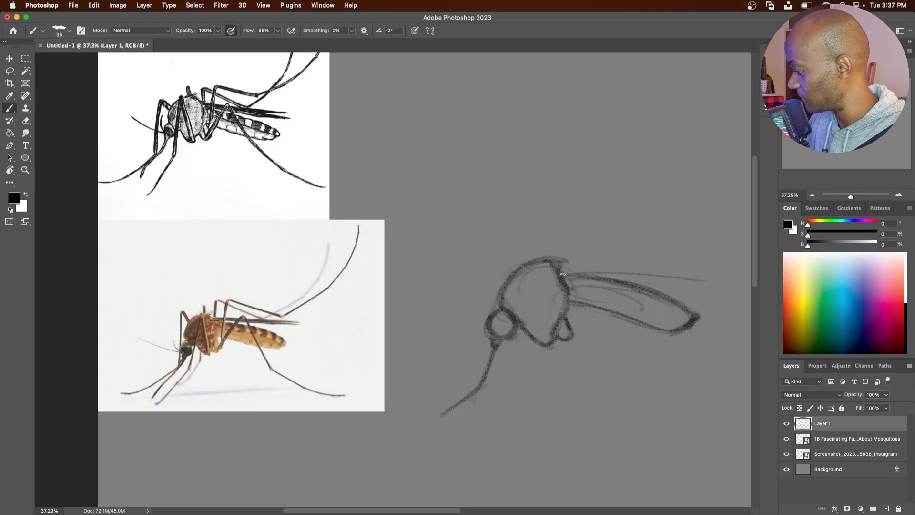
drag(563, 274, 717, 287)
drag(623, 277, 705, 292)
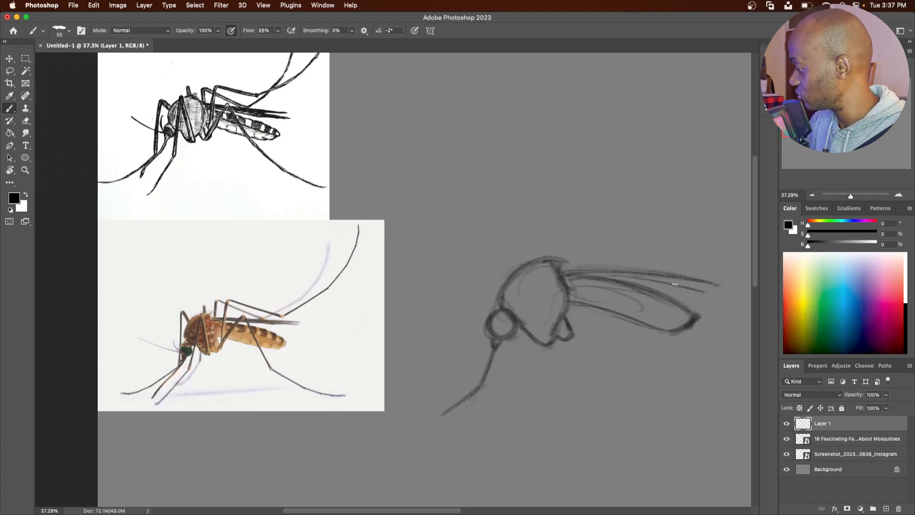
drag(621, 279, 679, 290)
Sketch two long jointed legs sweeping up behind the body, and add band markings along the abdomen's upper side.
mouse_move(558, 266)
mouse_down()
mouse_move(571, 243)
mouse_move(715, 132)
mouse_up()
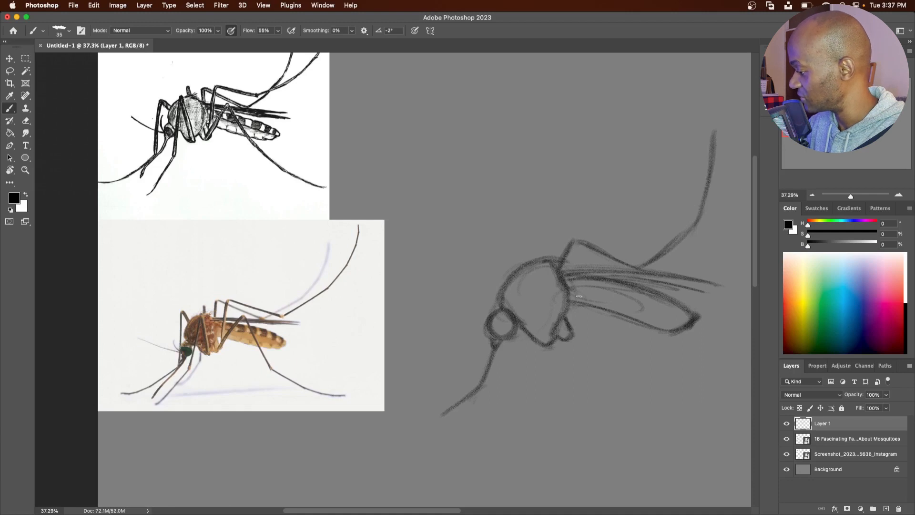
drag(573, 338, 612, 238)
drag(576, 331, 596, 281)
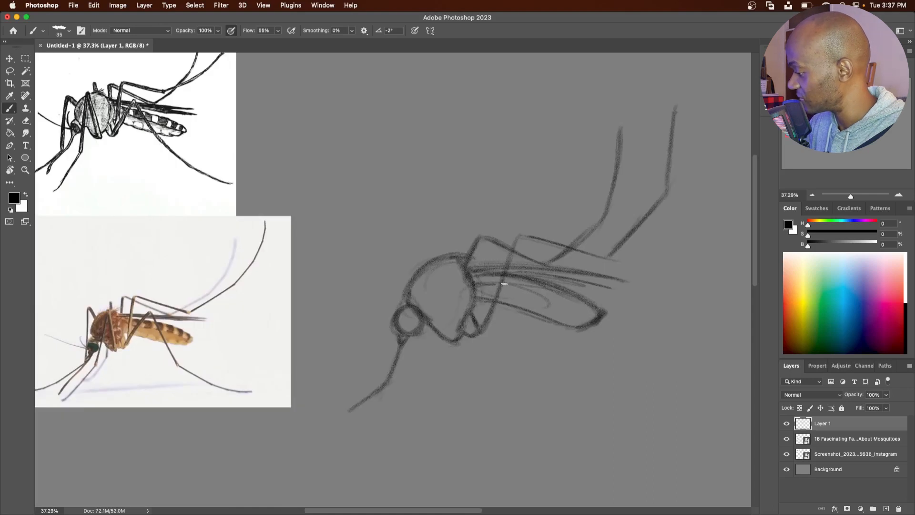
mouse_move(505, 285)
mouse_down()
mouse_move(579, 305)
mouse_move(546, 300)
mouse_up()
Draw the jointed front leg rising over the thorax and reaching down past the head, and darken its segments.
mouse_move(463, 347)
mouse_down()
mouse_move(435, 281)
mouse_move(418, 360)
mouse_up()
mouse_move(439, 279)
mouse_down()
mouse_move(413, 378)
mouse_move(366, 431)
mouse_up()
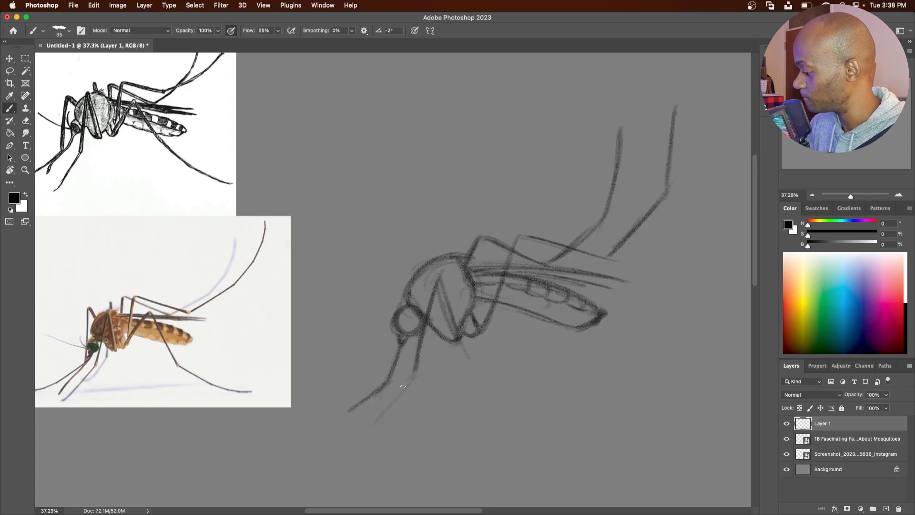
drag(414, 374, 356, 439)
drag(407, 386, 356, 437)
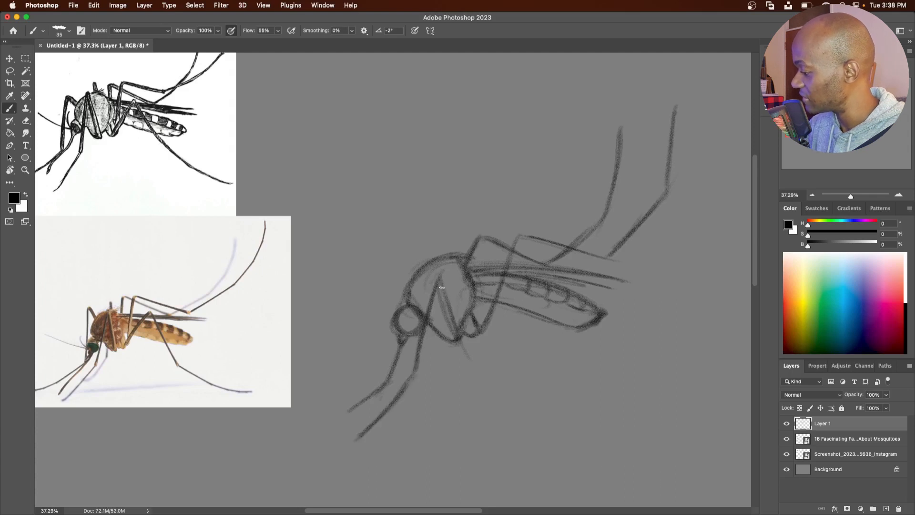
mouse_move(438, 280)
mouse_down()
mouse_move(453, 336)
mouse_move(458, 330)
mouse_up()
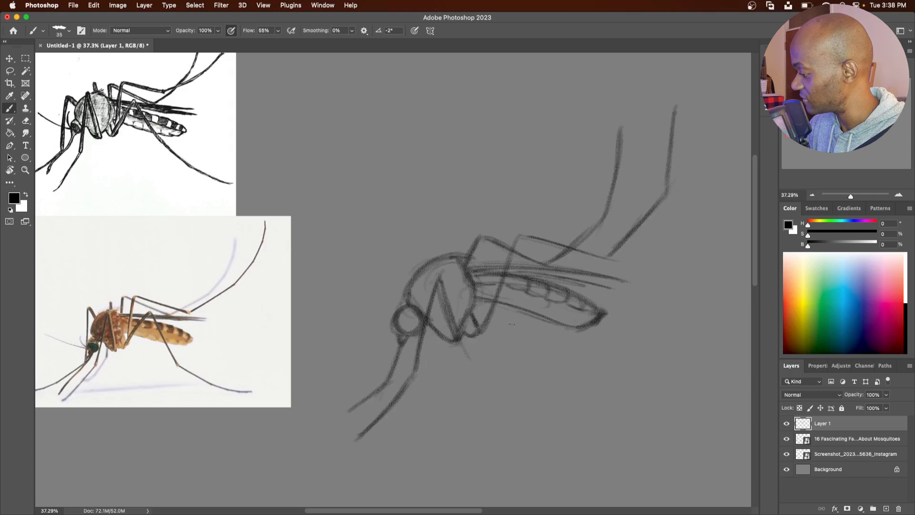
Darken the leg segments behind the thorax and sketch the jointed far front leg bending down in front of the head.
drag(516, 242, 480, 334)
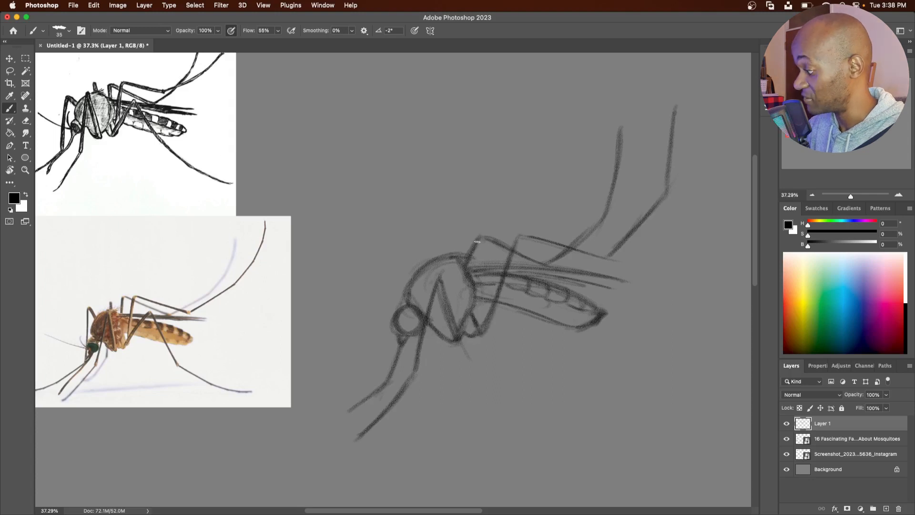
mouse_move(477, 242)
mouse_down()
mouse_move(465, 273)
mouse_move(475, 256)
mouse_up()
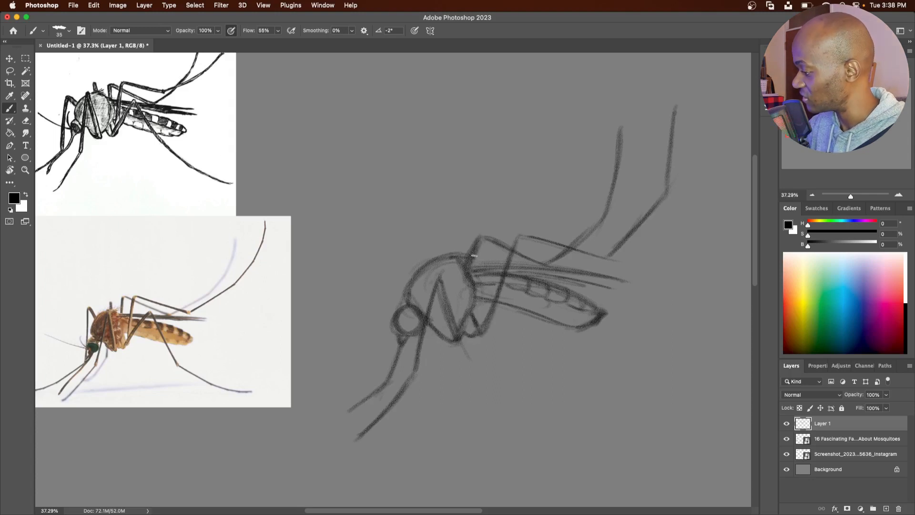
mouse_move(418, 280)
mouse_down()
mouse_move(402, 262)
mouse_move(408, 275)
mouse_up()
mouse_move(404, 272)
mouse_down()
mouse_move(392, 258)
mouse_move(379, 368)
mouse_up()
drag(390, 259, 376, 376)
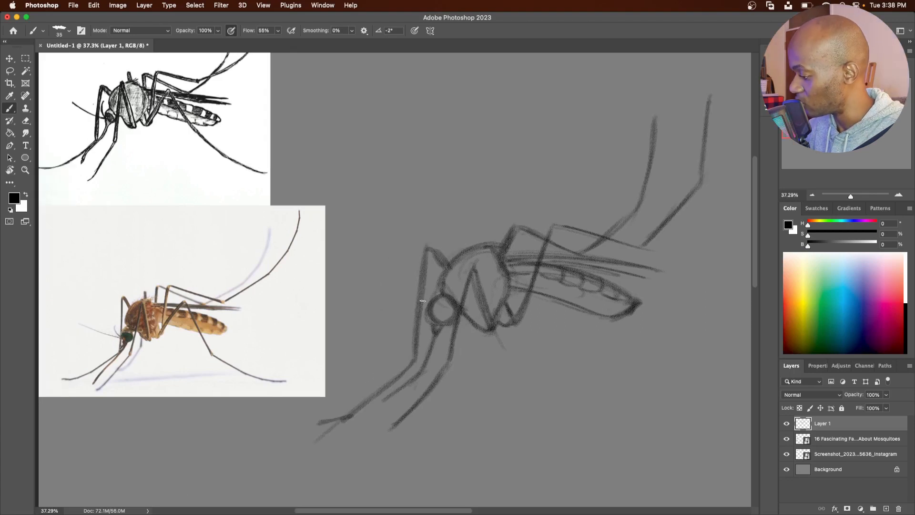
drag(423, 301, 441, 260)
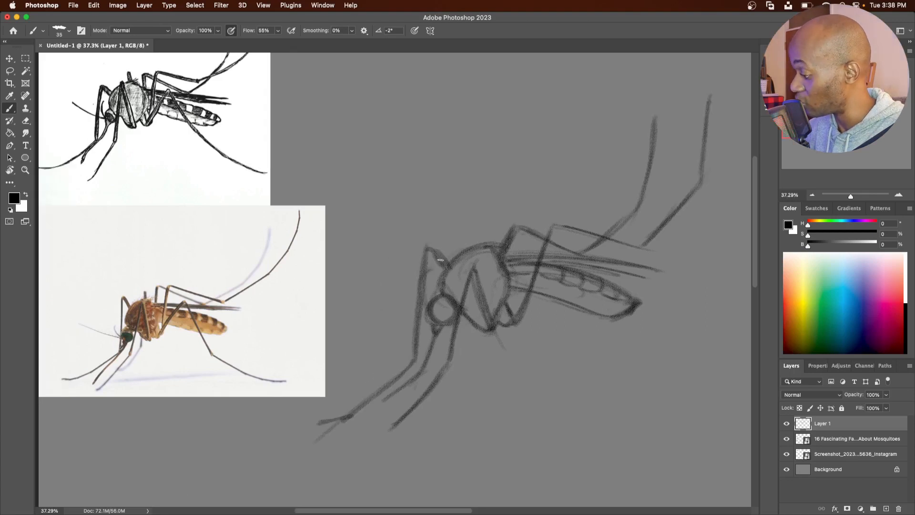
Sketch the curved antenna in front of the head and the jointed leg bending down beneath the abdomen.
drag(427, 309, 364, 279)
drag(506, 328, 561, 283)
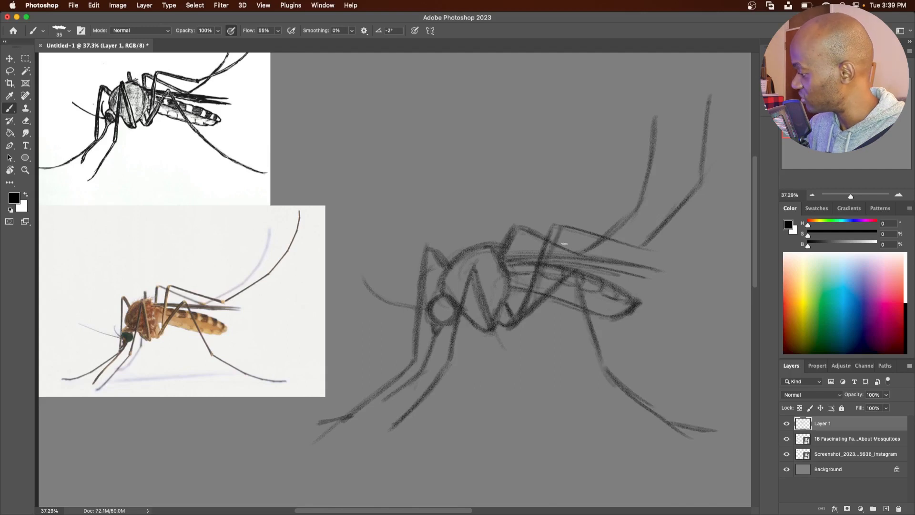
Reinforce the knees and segments of the two raised hind legs and add a small stub on top of the thorax.
mouse_move(561, 229)
mouse_down()
mouse_move(636, 252)
mouse_move(670, 216)
mouse_up()
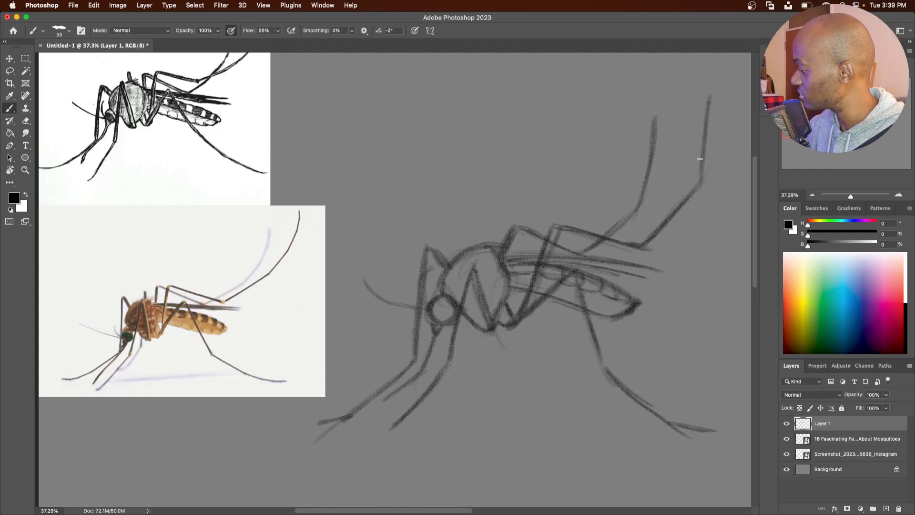
drag(693, 187, 701, 167)
drag(501, 250, 517, 227)
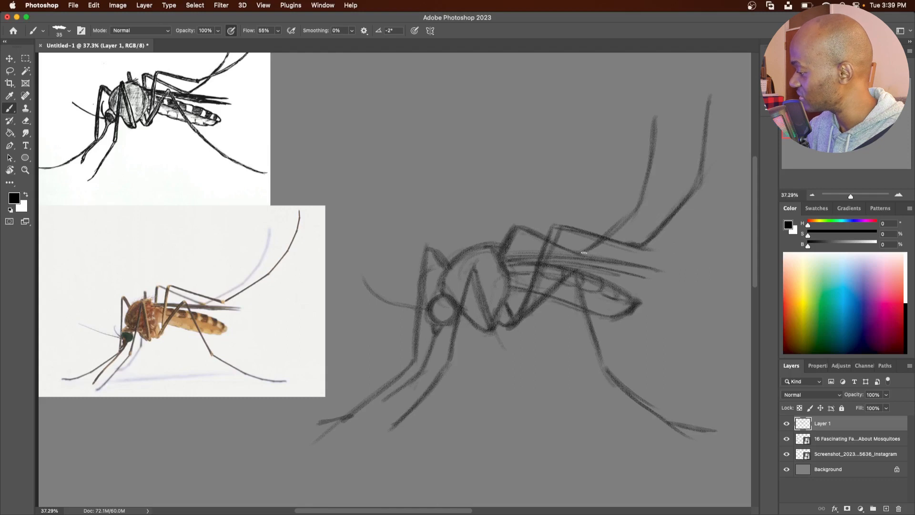
drag(584, 253, 640, 210)
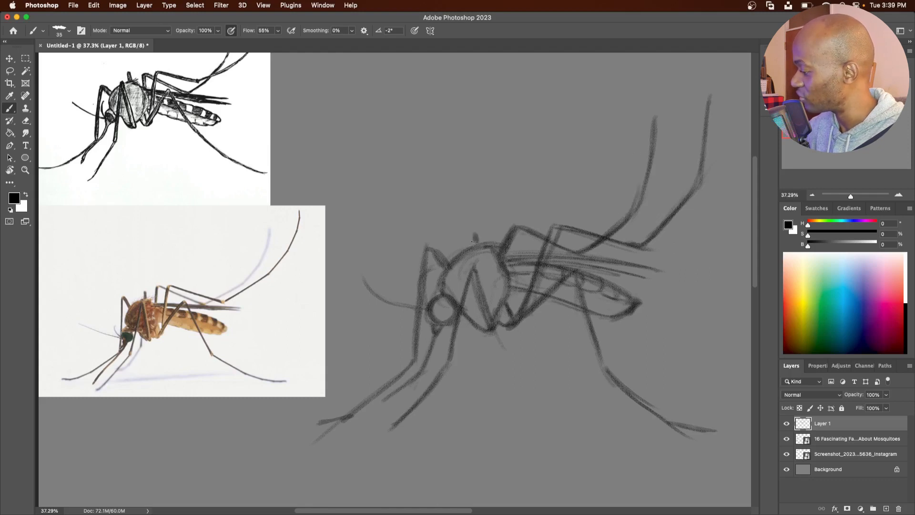
Lasso the whole mosquito sketch, scale it up and reposition it to fill more of the canvas.
scroll(476, 240, down, 5)
key(l)
mouse_move(467, 403)
mouse_down()
mouse_move(393, 231)
mouse_move(464, 405)
mouse_up()
key(super+t)
drag(525, 212, 612, 117)
mouse_move(496, 274)
mouse_down()
mouse_move(496, 316)
mouse_move(480, 319)
mouse_up()
click(483, 30)
scroll(430, 335, up, 4)
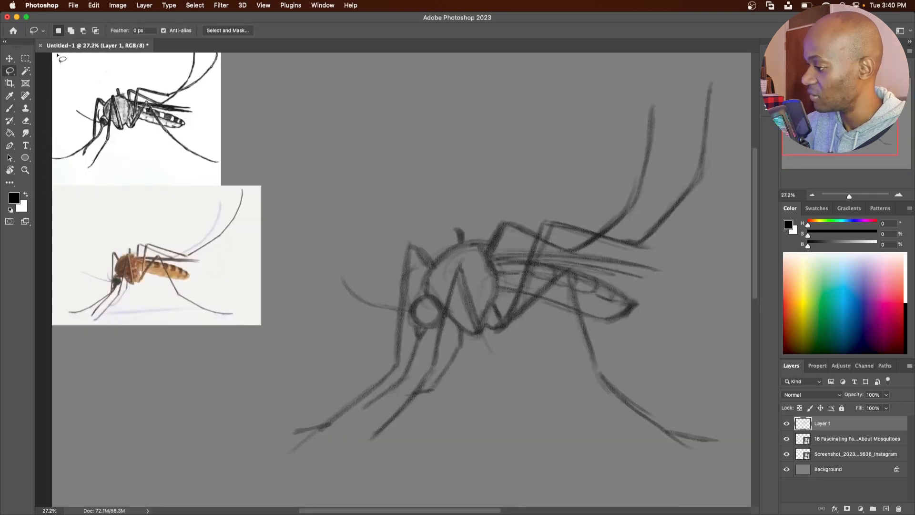
Set up a 15 px hard-edged round brush with 93% flow, airbrush build-up and size pressure on, and opacity pressure off.
key(y)
key(b)
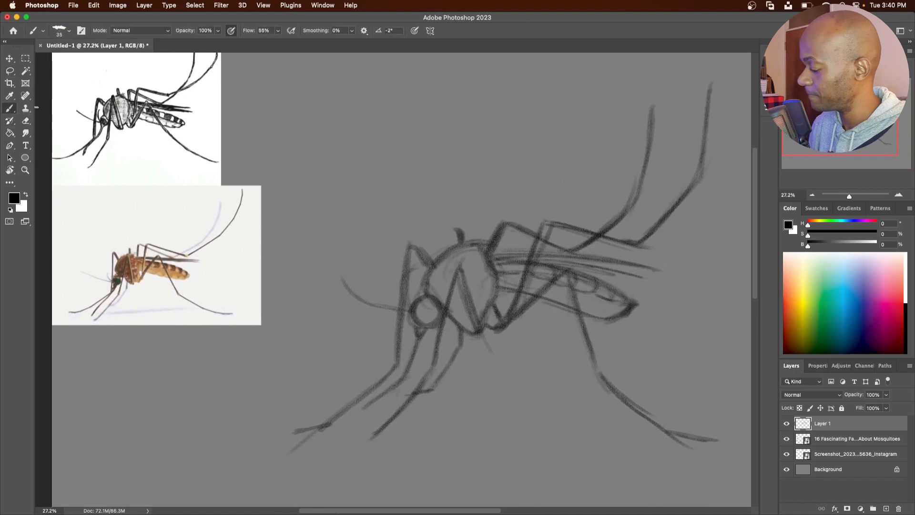
click(60, 30)
click(414, 31)
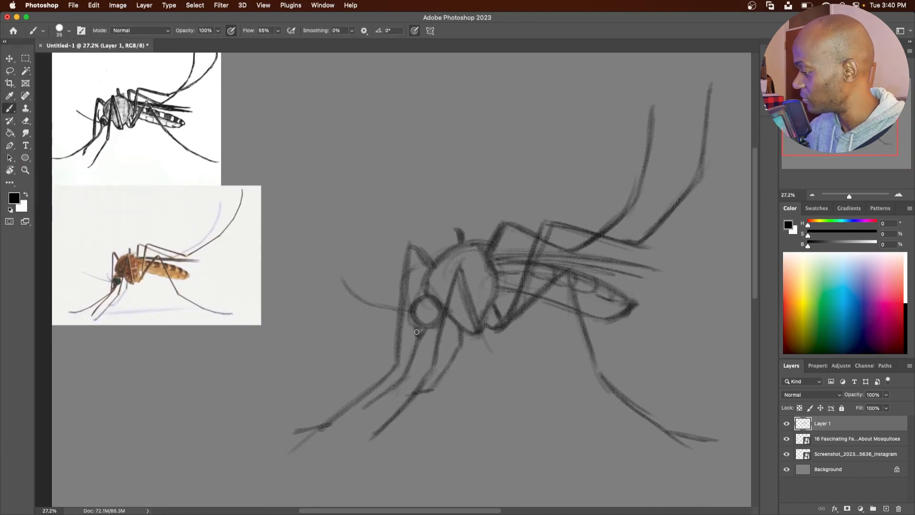
drag(416, 306, 422, 323)
key(super+z)
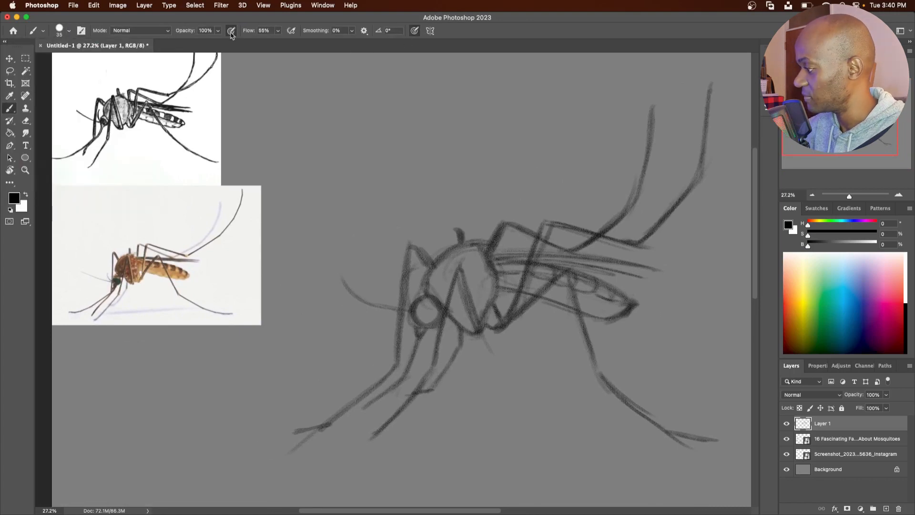
drag(279, 31, 293, 34)
click(291, 31)
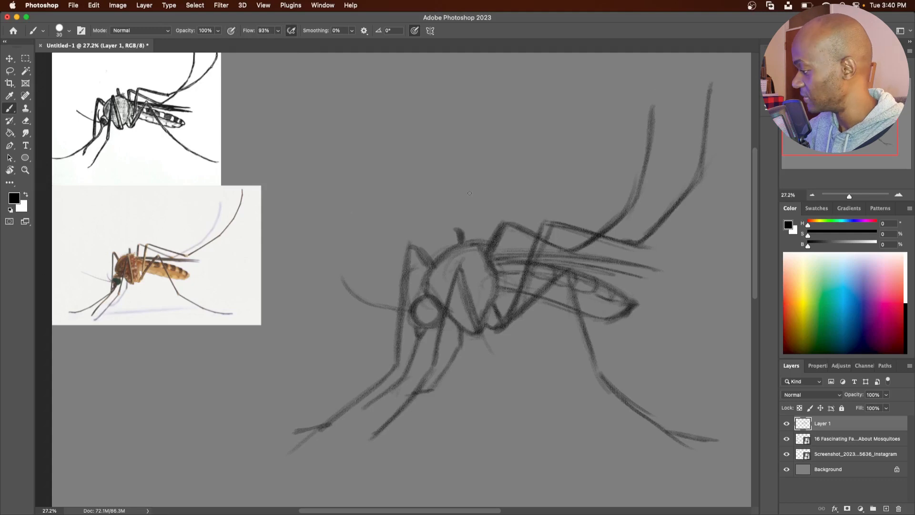
key(bracketleft)
key(bracketleft)
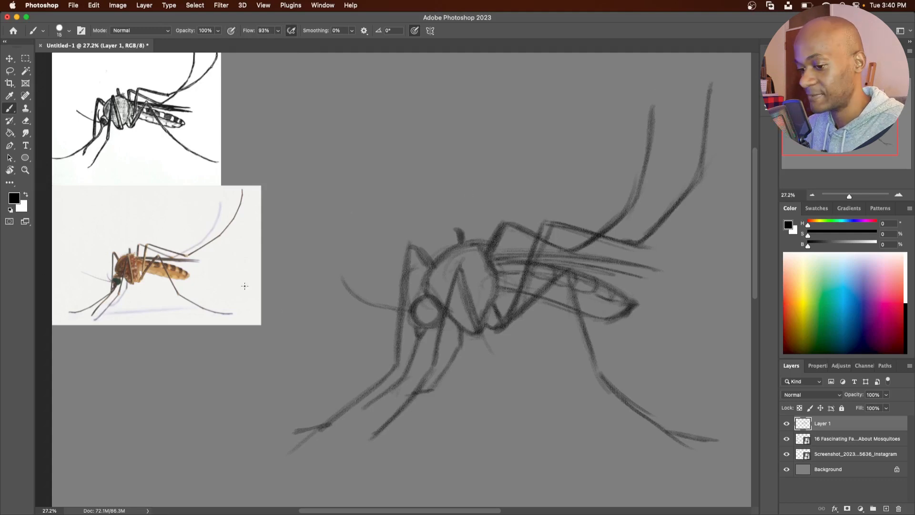
Enlarge the mosquito photo and move it over the ink drawing in the canvas corner, and reselect Layer 1.
super+click(244, 286)
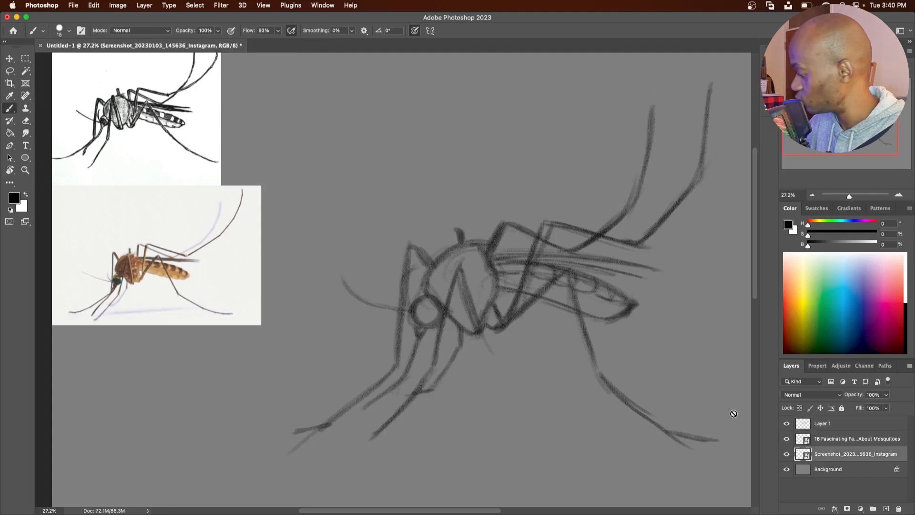
click(833, 441)
key(super+t)
drag(261, 186, 399, 105)
drag(286, 214, 285, 158)
click(468, 30)
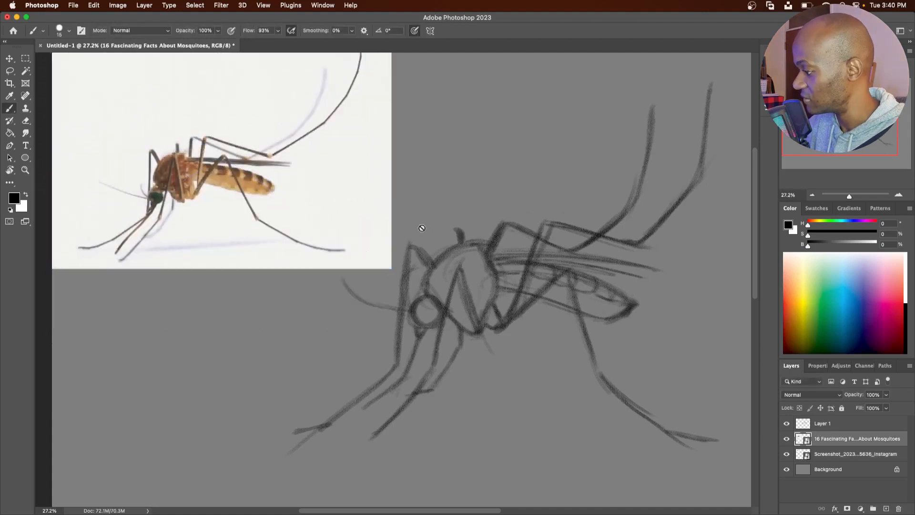
super+click(408, 311)
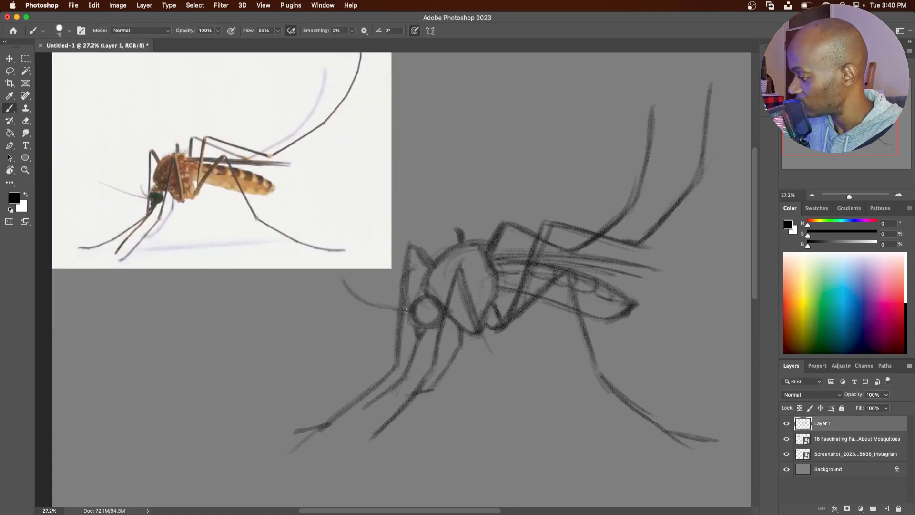
Ink clean dark outlines around the eye, the head with its mouthpart base, and the rounded thorax.
mouse_move(416, 304)
mouse_down()
mouse_move(417, 314)
mouse_move(416, 300)
mouse_move(437, 314)
mouse_move(416, 300)
mouse_move(434, 322)
mouse_move(437, 309)
mouse_up()
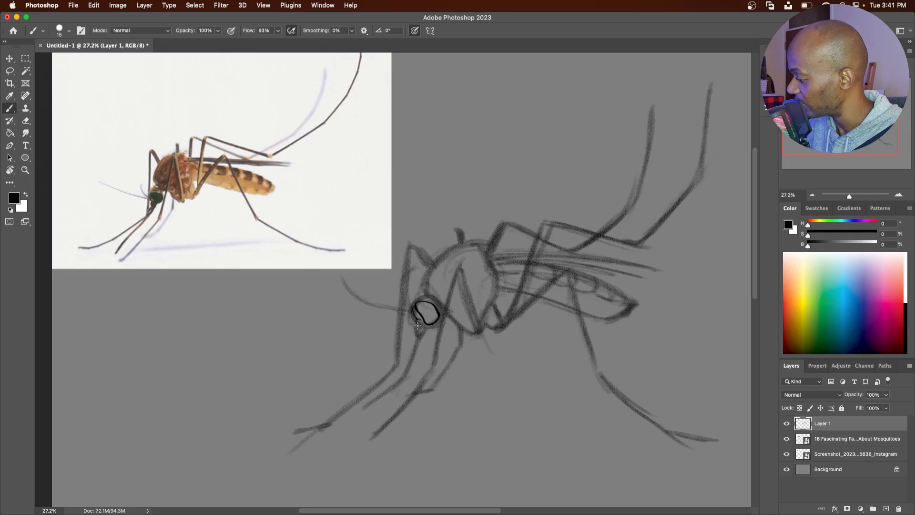
mouse_move(416, 323)
mouse_down()
mouse_move(419, 340)
mouse_move(426, 327)
mouse_move(413, 304)
mouse_move(429, 291)
mouse_up()
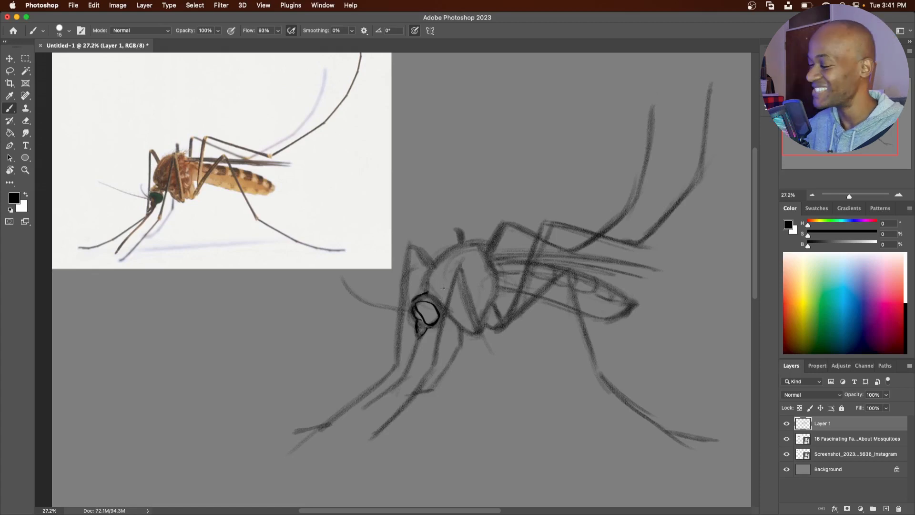
drag(426, 290, 482, 325)
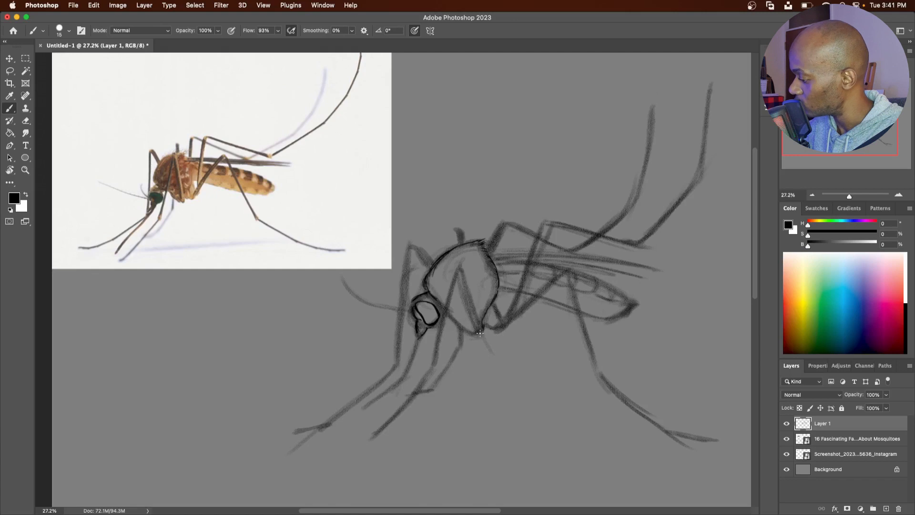
Ink the near front legs with thin double contours and outline the small leg base behind the thorax.
mouse_move(463, 275)
mouse_down()
mouse_move(470, 298)
mouse_move(459, 267)
mouse_move(443, 312)
mouse_up()
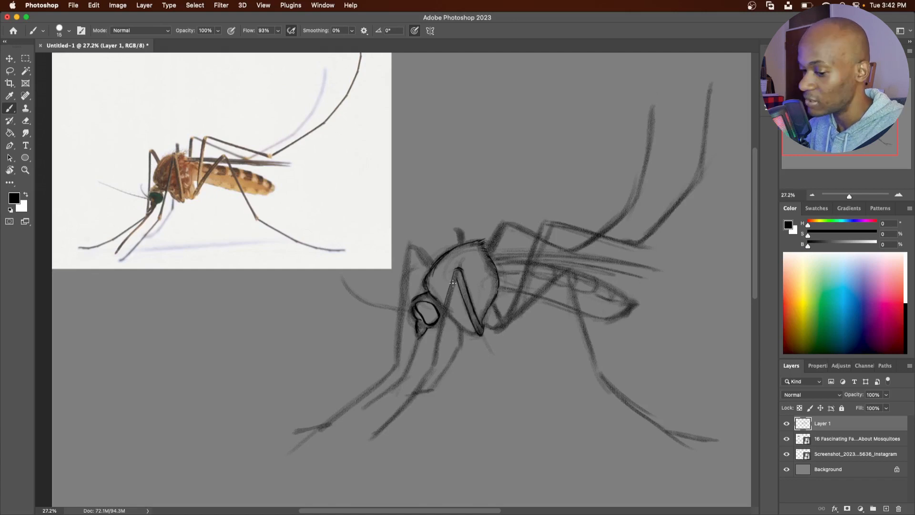
mouse_move(455, 273)
mouse_down()
mouse_move(432, 362)
mouse_move(437, 347)
mouse_up()
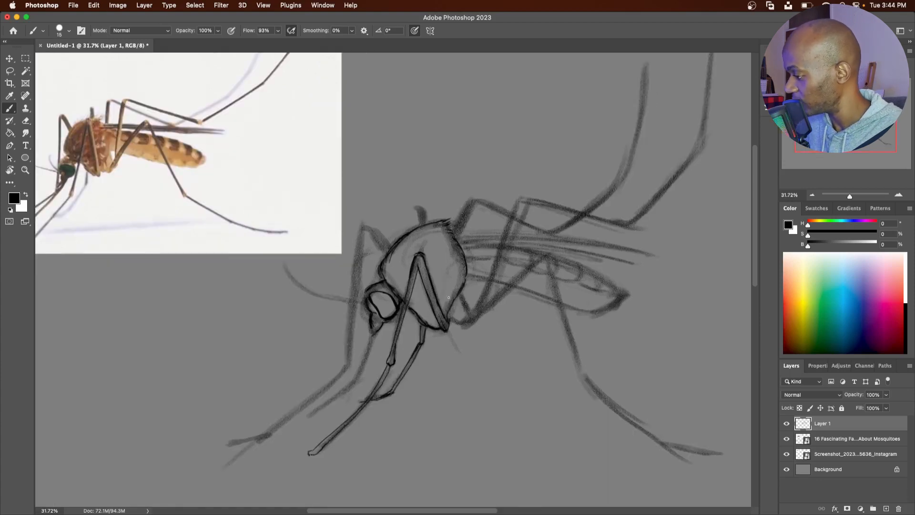
drag(452, 317, 469, 319)
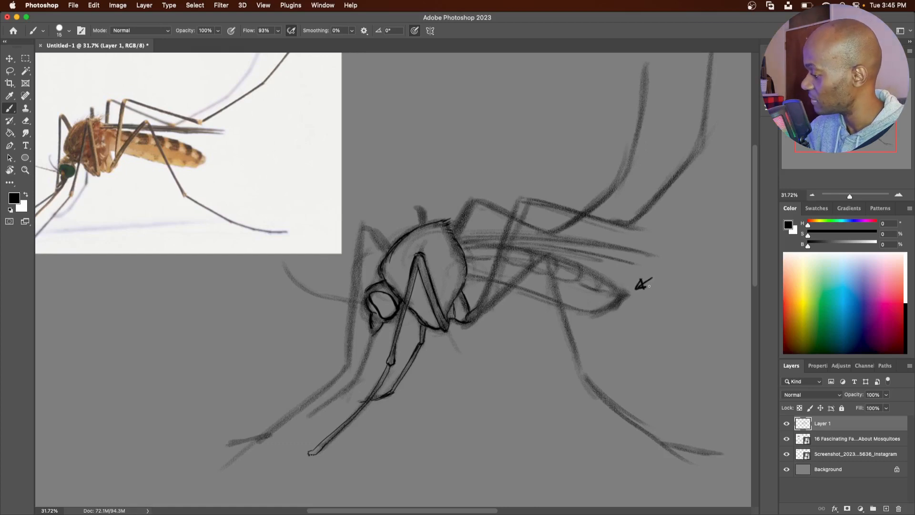
mouse_move(664, 274)
mouse_down()
mouse_move(663, 306)
mouse_move(669, 291)
mouse_up()
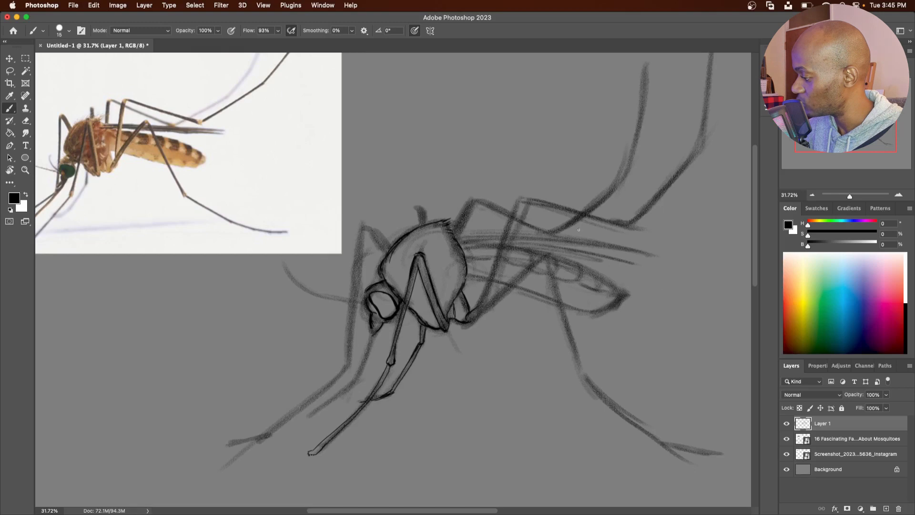
Lasso the abdomen, wings and hind legs, rotate them slightly clockwise and reposition them against the thorax.
key(l)
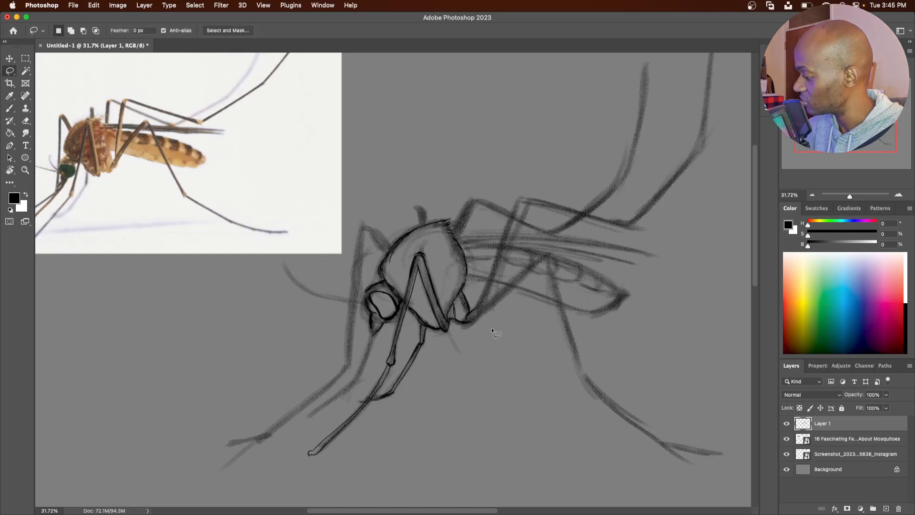
drag(471, 276, 491, 341)
key(ctrl+t)
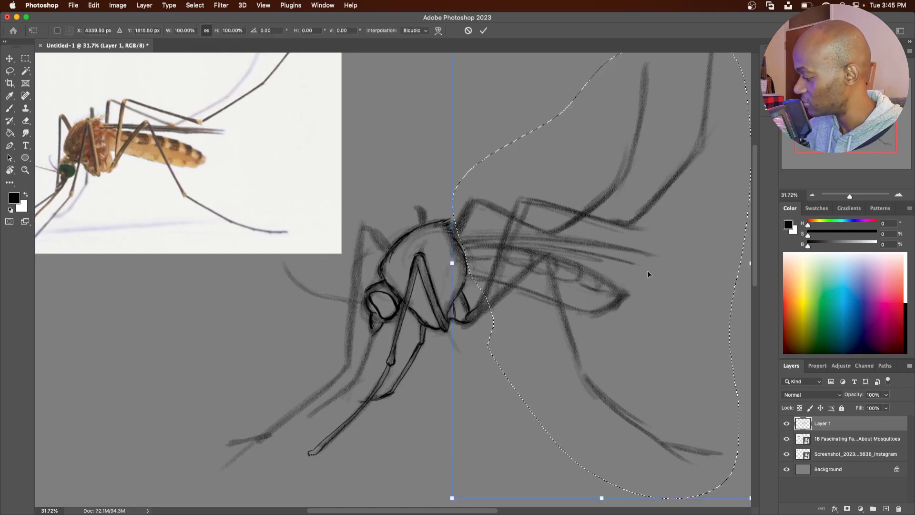
drag(659, 312, 639, 310)
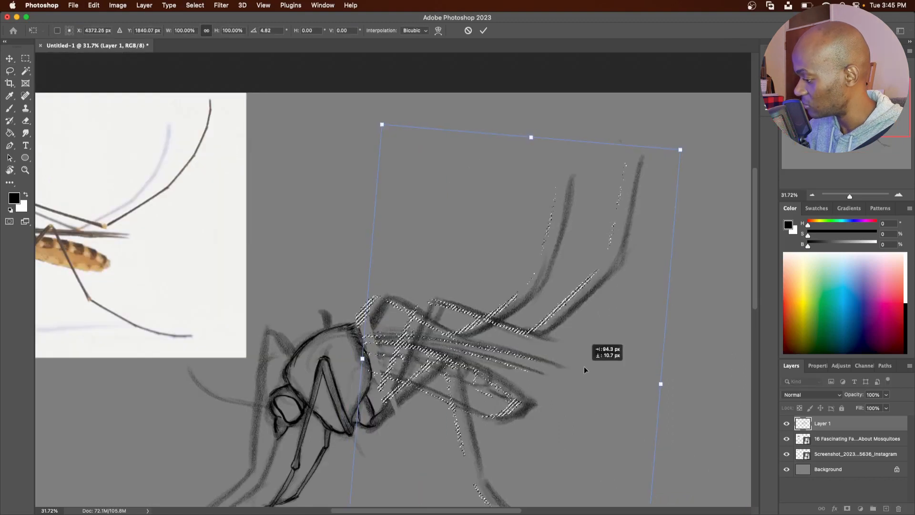
drag(703, 159, 700, 122)
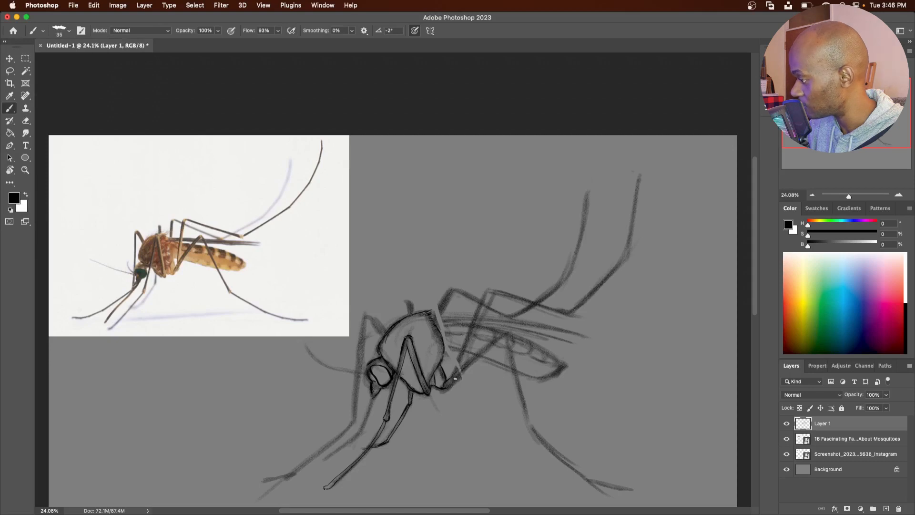
Clean up the join behind the thorax with the sketching brush and redraw the adjoining leg, lowered hind leg and abdomen tip.
mouse_move(455, 378)
mouse_down()
mouse_move(448, 290)
mouse_move(438, 314)
mouse_up()
key(e)
key(b)
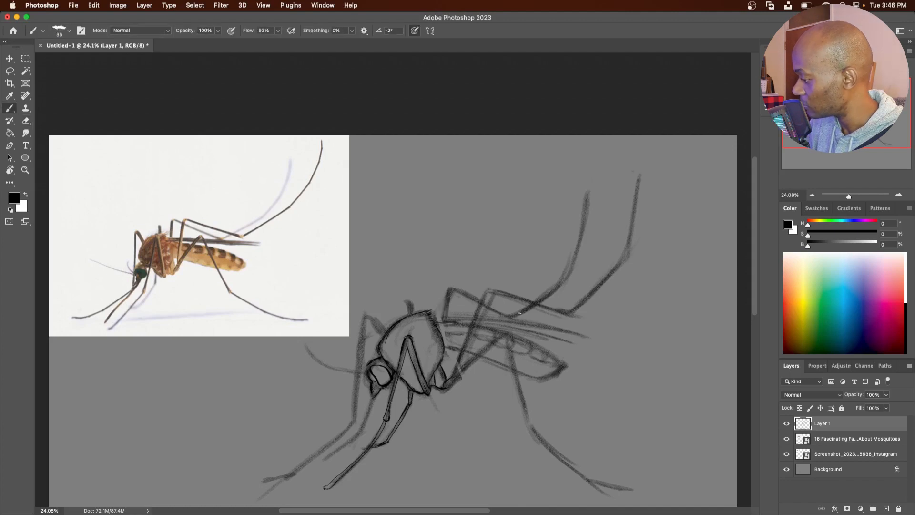
drag(518, 319, 496, 340)
mouse_move(515, 326)
mouse_down()
mouse_move(505, 334)
mouse_move(512, 349)
mouse_up()
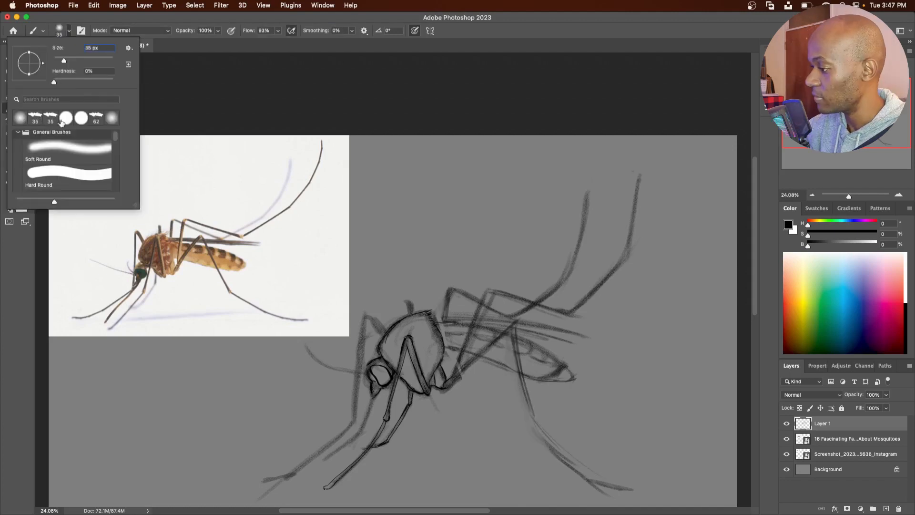
Select the Hard Round brush and ink the lowered hind leg and the first segment of the near raised leg.
click(73, 173)
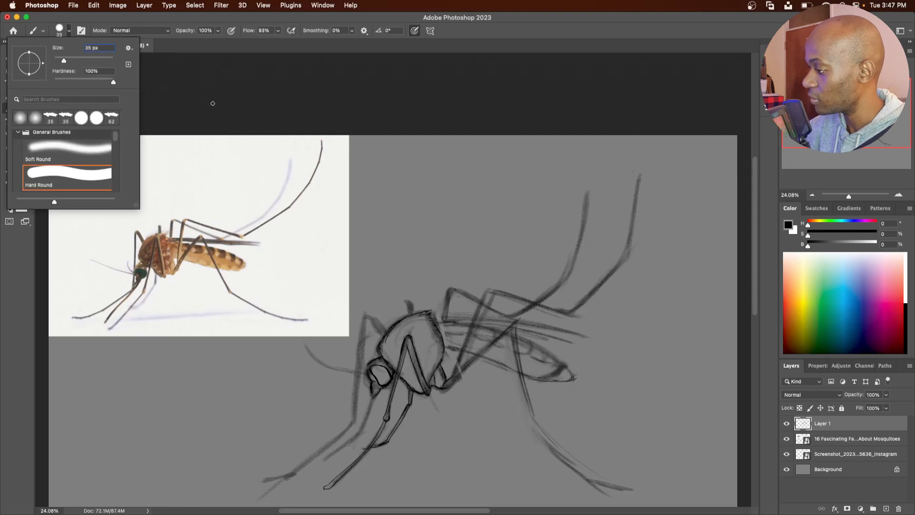
click(219, 102)
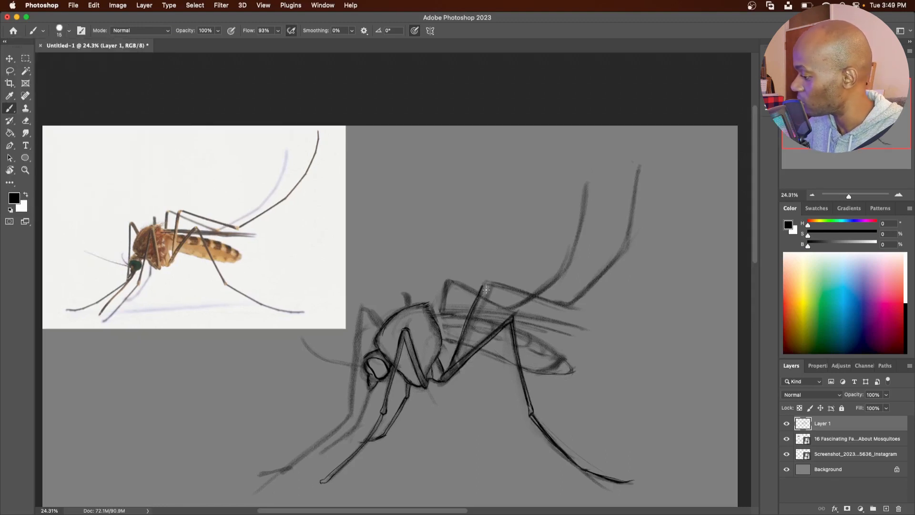
drag(490, 288, 455, 363)
mouse_move(480, 310)
mouse_down()
mouse_move(465, 346)
mouse_move(468, 334)
mouse_up()
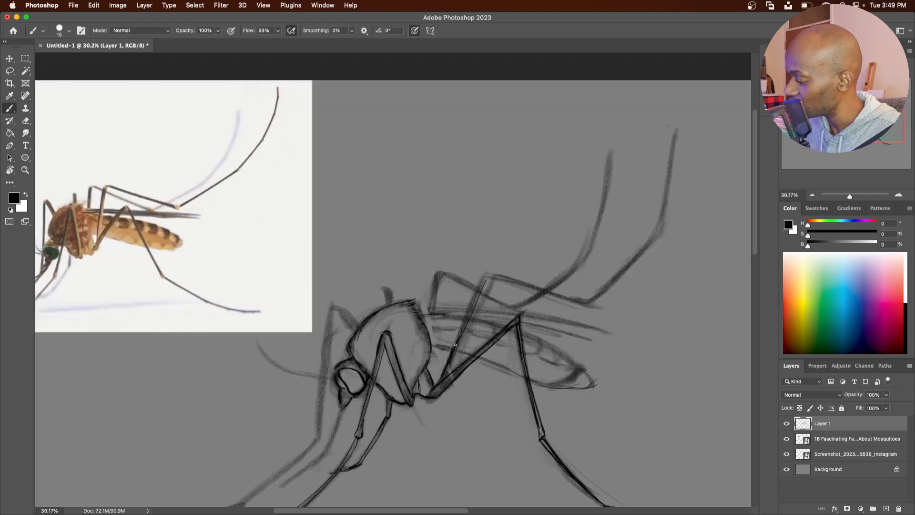
drag(455, 344, 490, 275)
drag(453, 370, 496, 276)
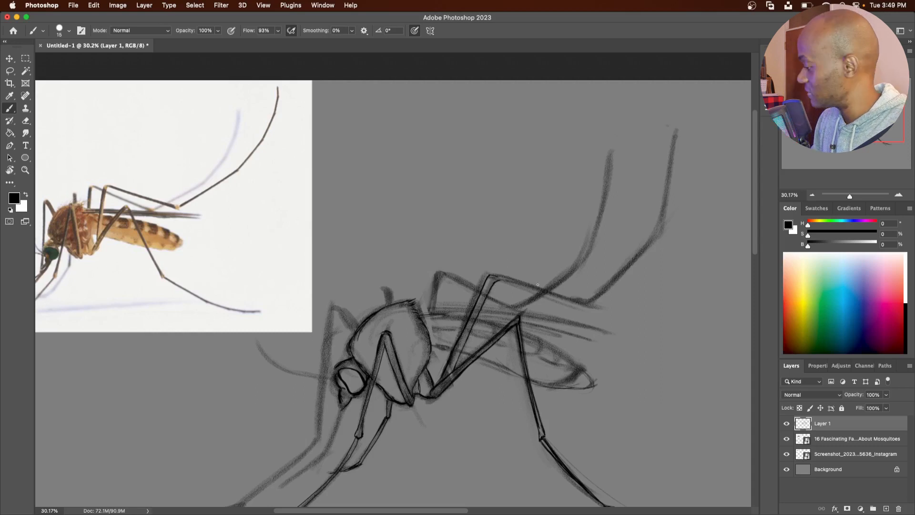
scroll(520, 292, right, 3)
scroll(521, 292, up, 2)
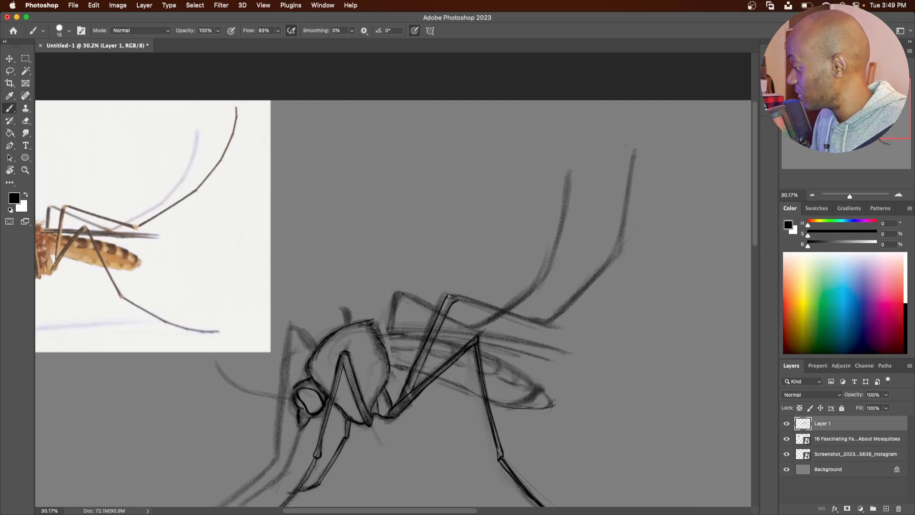
Ink the raised hind legs, the abdomen outline with its segment bands, the far front leg and the proboscis.
drag(449, 296, 553, 319)
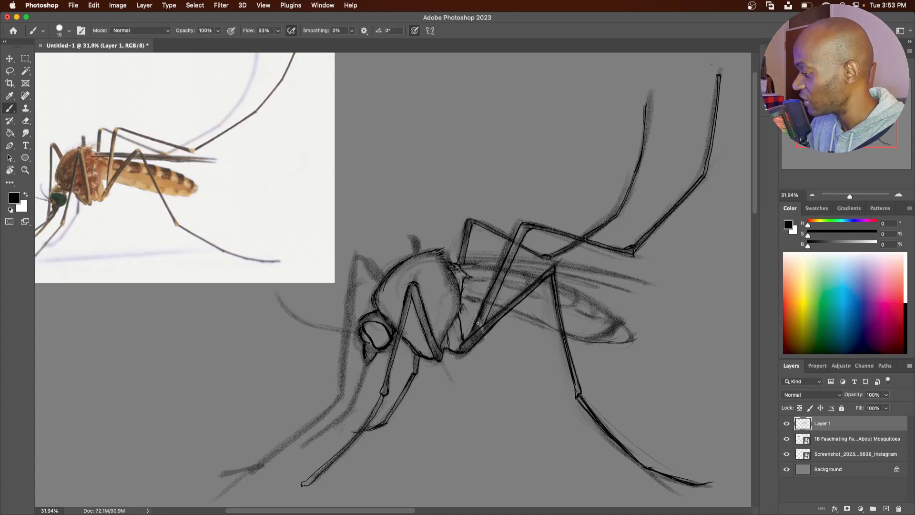
mouse_move(461, 300)
mouse_down()
mouse_move(580, 338)
mouse_move(627, 341)
mouse_up()
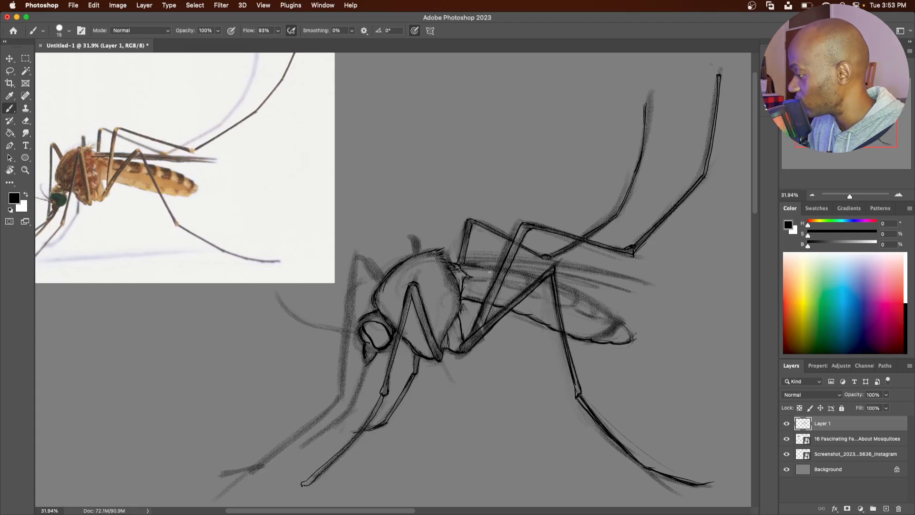
mouse_move(476, 267)
mouse_down()
mouse_move(533, 275)
mouse_move(545, 292)
mouse_move(567, 291)
mouse_move(629, 329)
mouse_up()
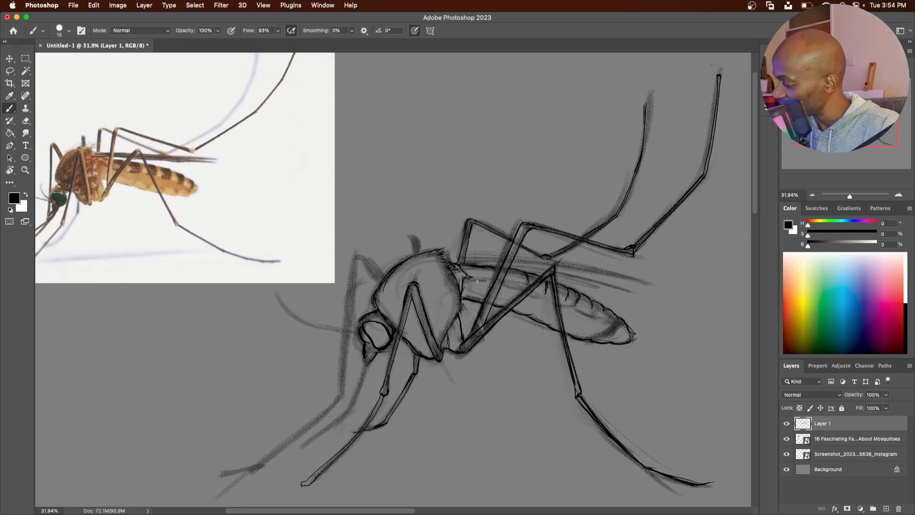
mouse_move(478, 280)
mouse_down()
mouse_move(470, 277)
mouse_move(517, 286)
mouse_up()
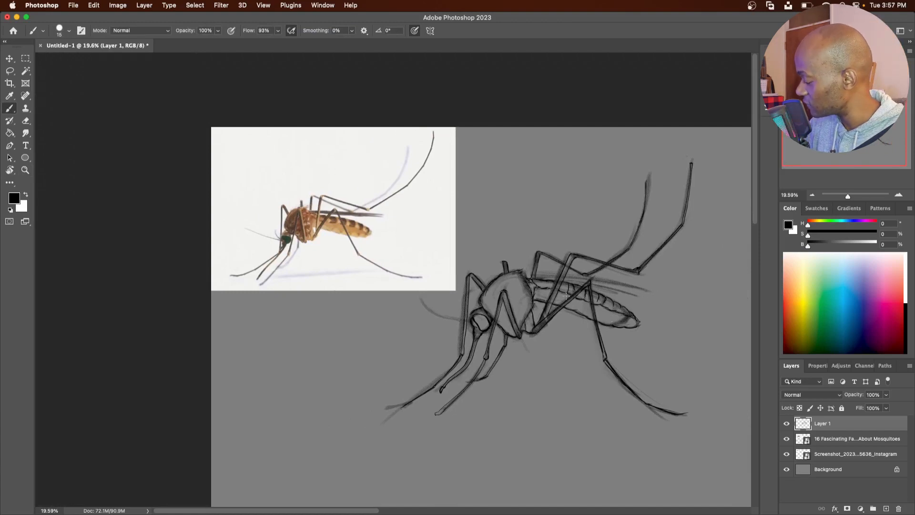
Ink the long thin antenna in front of the head and the narrow wings above the abdomen.
scroll(551, 335, down, 2)
scroll(551, 335, up, 5)
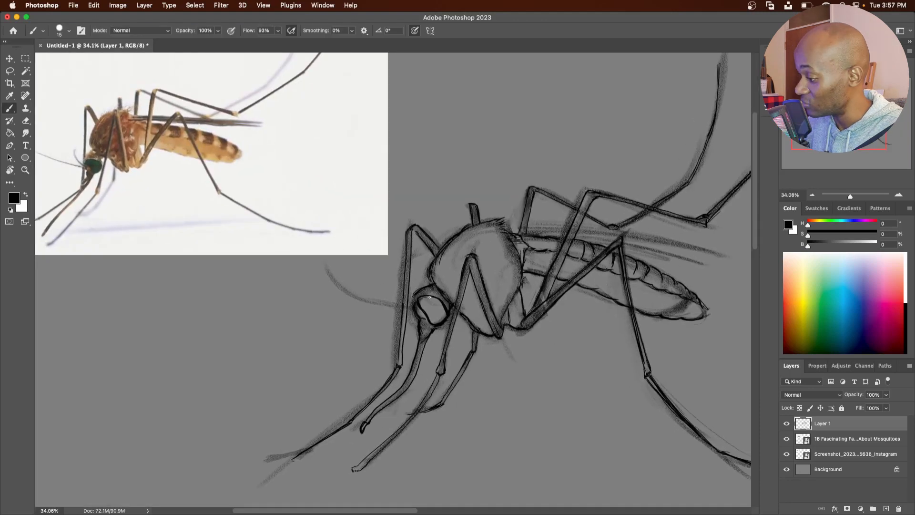
scroll(462, 285, up, 3)
scroll(463, 285, left, 4)
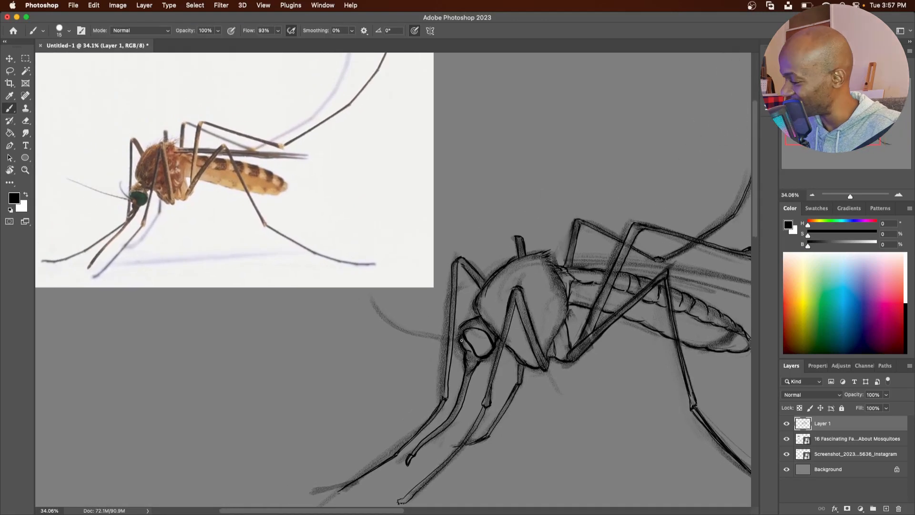
scroll(551, 304, down, 2)
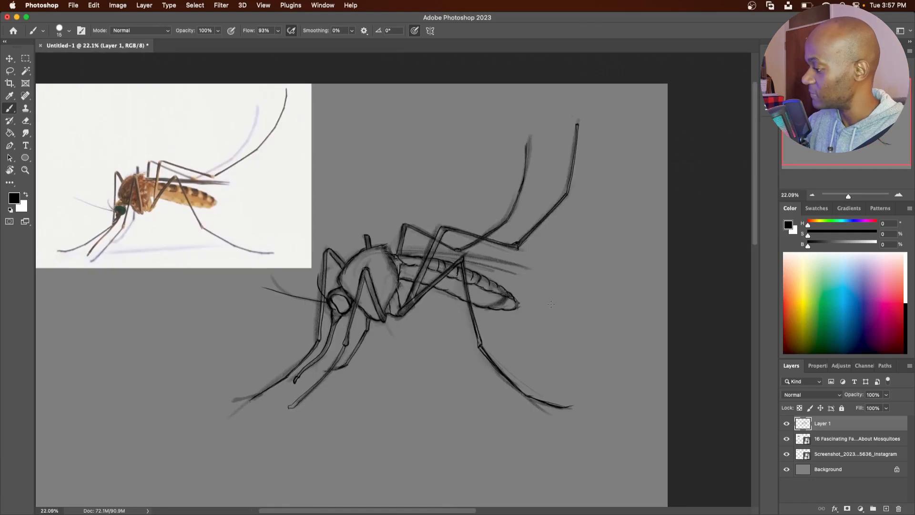
drag(510, 266, 572, 268)
Try scaling down the Instagram screenshot layer and repositioning it below the mosquito sketch.
drag(422, 284, 615, 320)
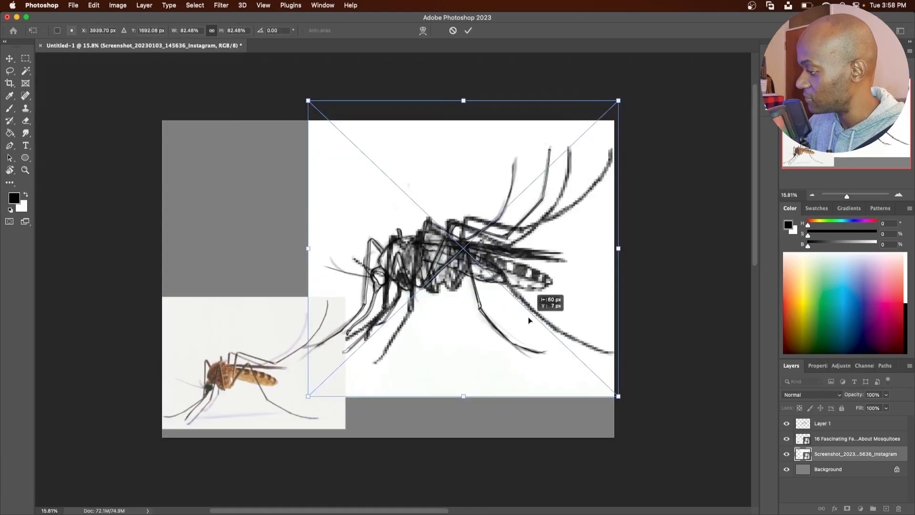
drag(529, 316, 502, 261)
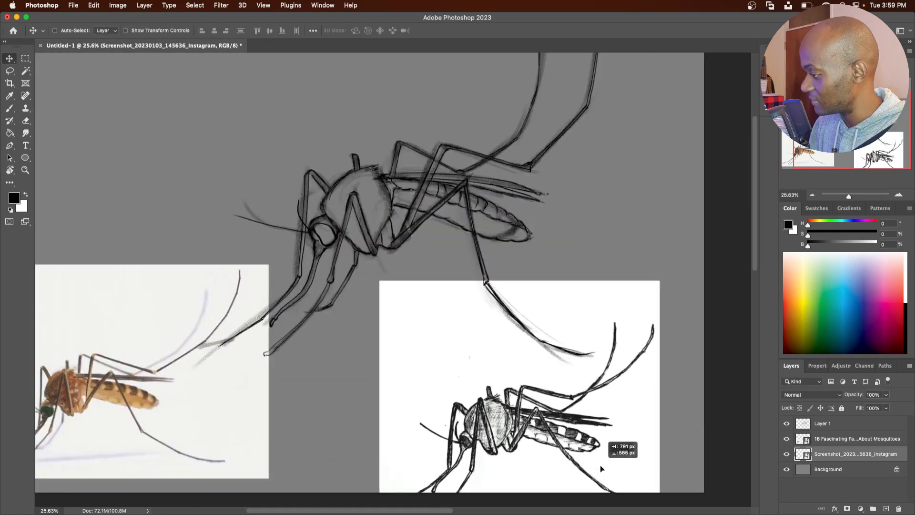
drag(600, 465, 551, 384)
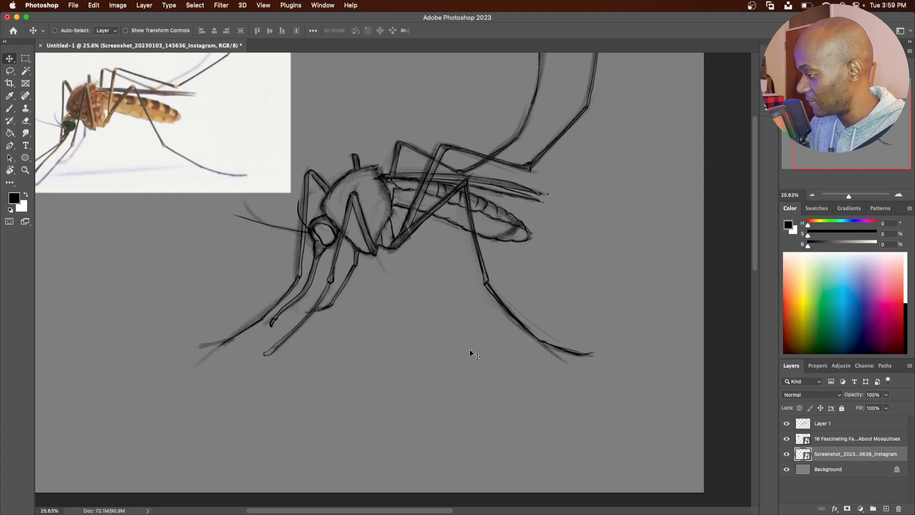
scroll(470, 349, down, 3)
drag(423, 331, 389, 344)
drag(389, 343, 419, 345)
scroll(467, 344, down, 2)
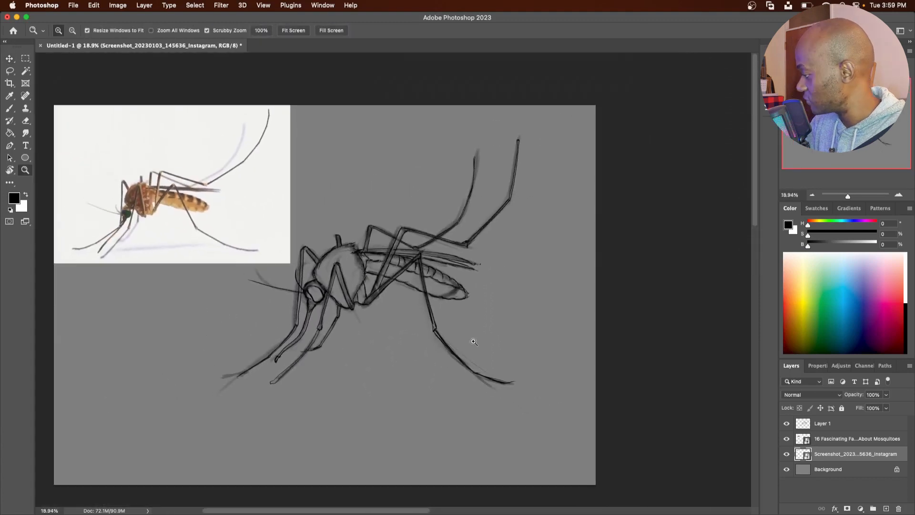
Add a Solid Color fill layer above the Background, using the off-white sampled from the reference photo's backdrop.
click(828, 469)
click(861, 508)
click(865, 293)
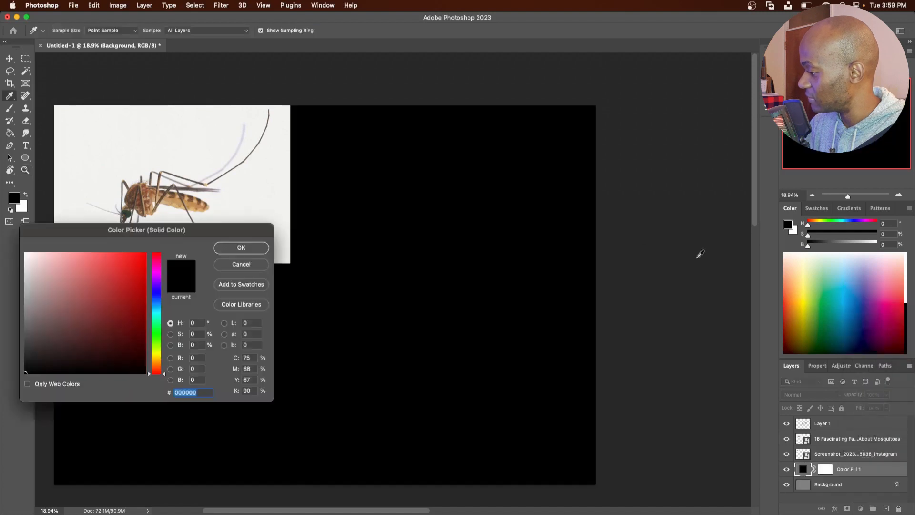
click(245, 193)
click(222, 252)
key(z)
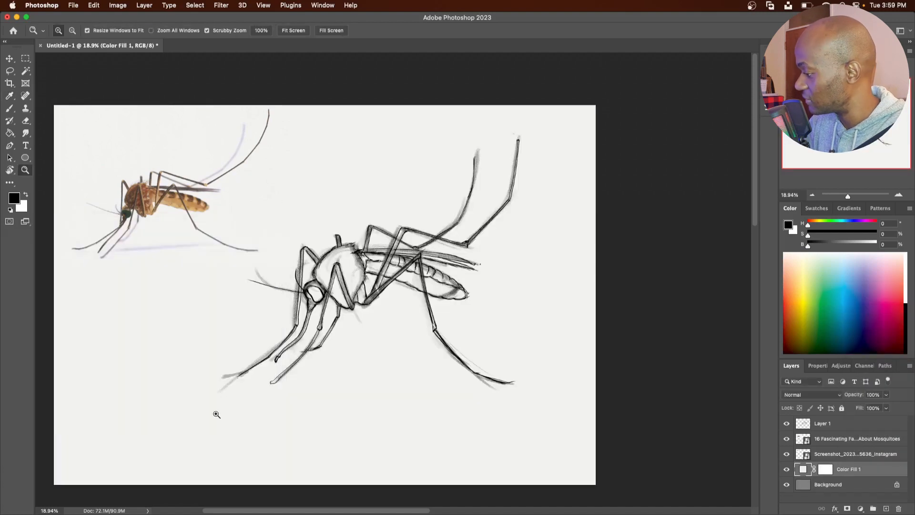
Create a new layer directly beneath the line-art layer and ready the 15 px Hard Round brush for colouring.
click(886, 509)
drag(858, 424, 853, 445)
key(b)
click(69, 30)
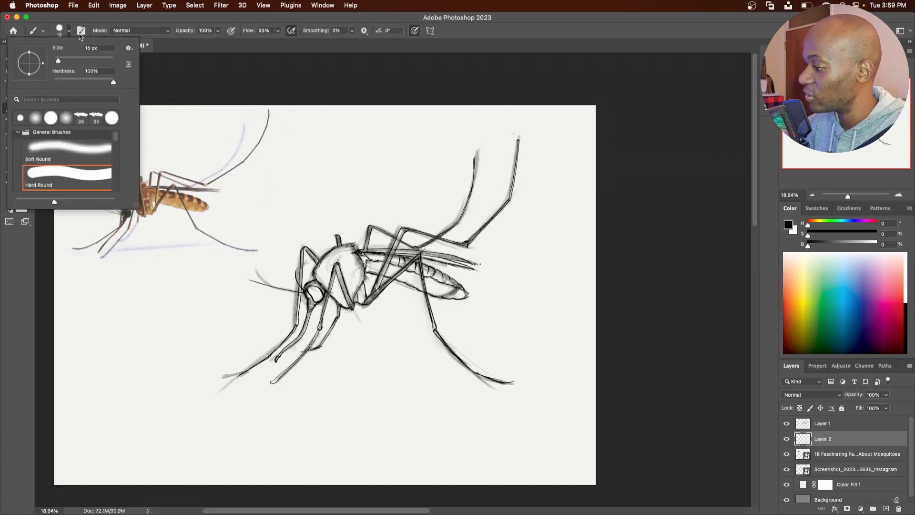
click(257, 76)
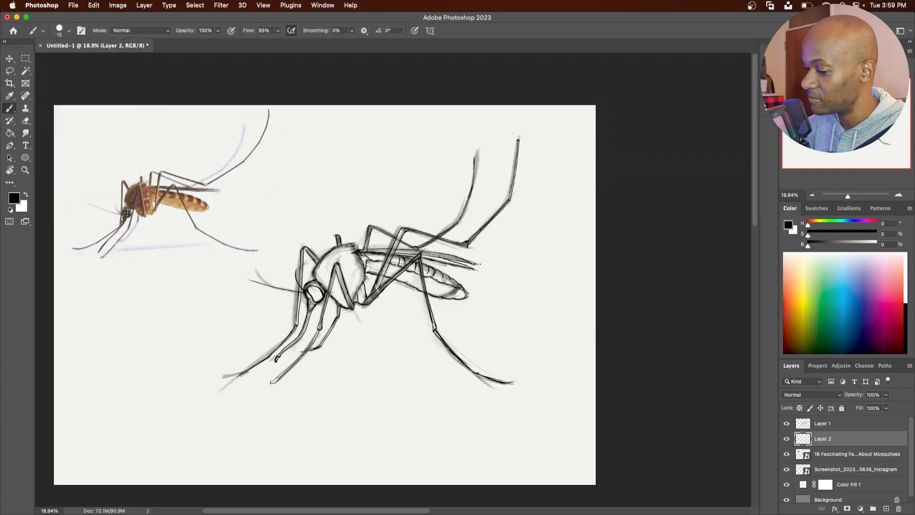
Sample the dark green from the photo's eye and fill the drawn mosquito's eye with it.
alt+click(127, 213)
scroll(316, 291, up, 5)
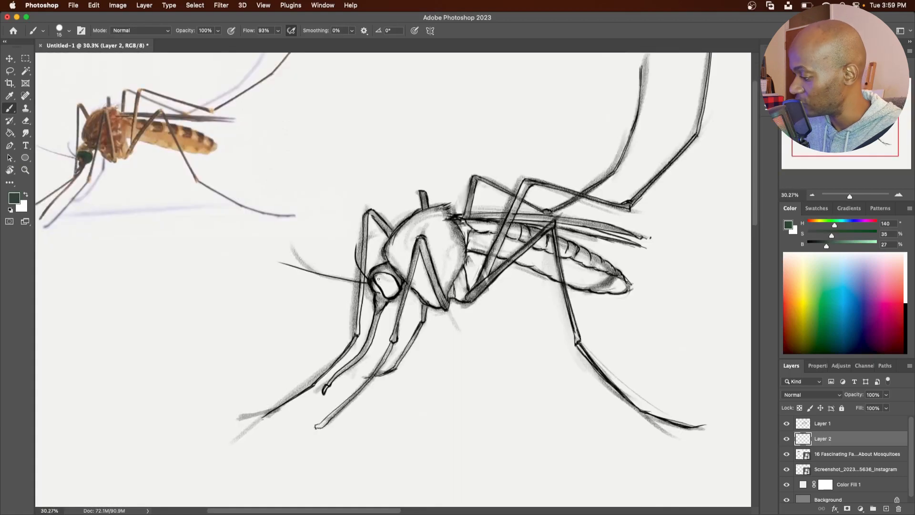
mouse_move(376, 276)
mouse_down()
mouse_move(387, 296)
mouse_move(396, 290)
mouse_move(386, 282)
mouse_up()
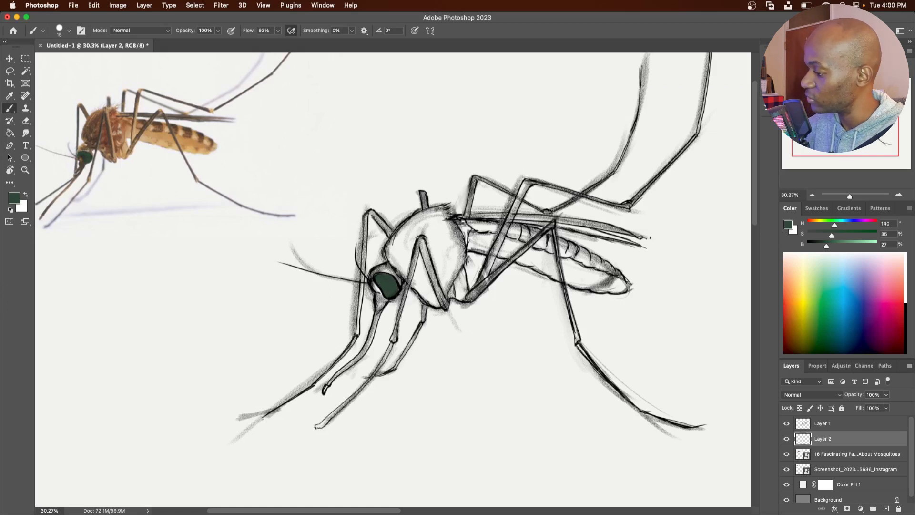
Colour the head, proboscis, thorax, legs and wings in sampled reddish browns, and the abdomen in tan with dark bands.
alt+click(124, 123)
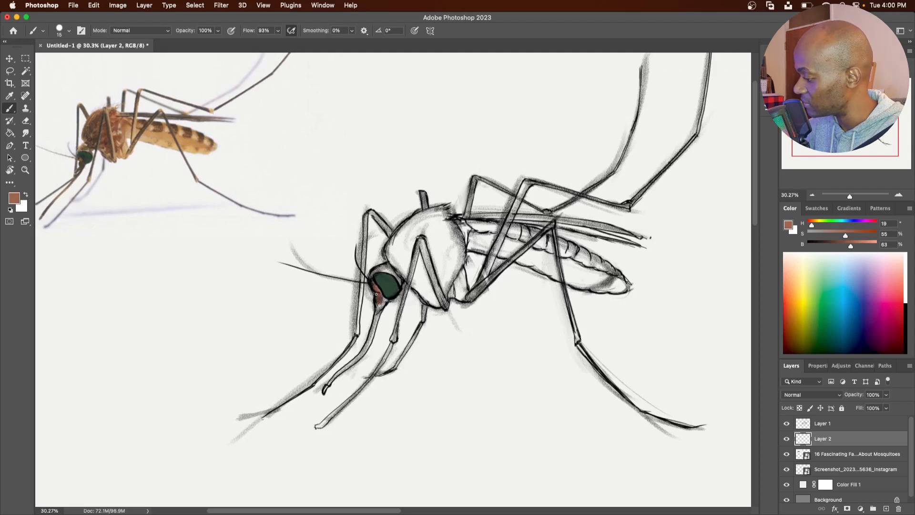
drag(378, 306, 377, 316)
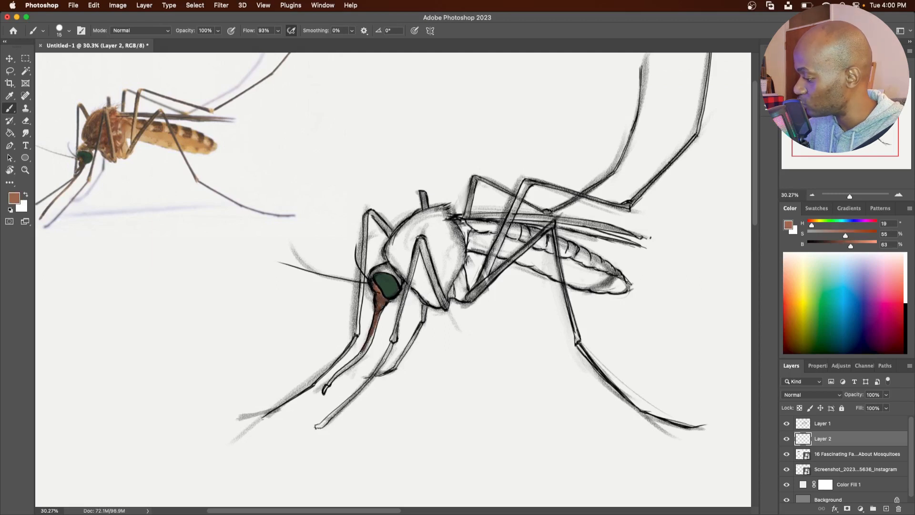
drag(361, 353, 325, 392)
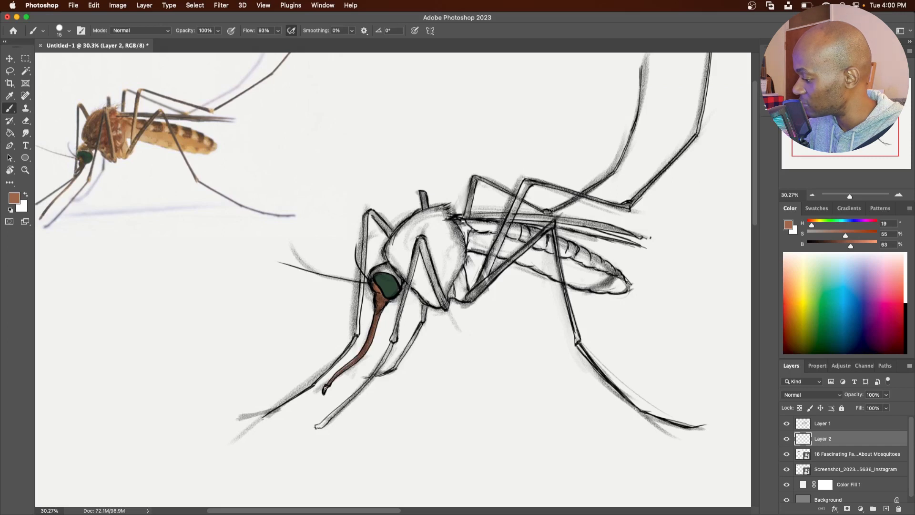
mouse_move(379, 219)
mouse_down()
mouse_move(384, 226)
mouse_move(367, 211)
mouse_move(362, 228)
mouse_up()
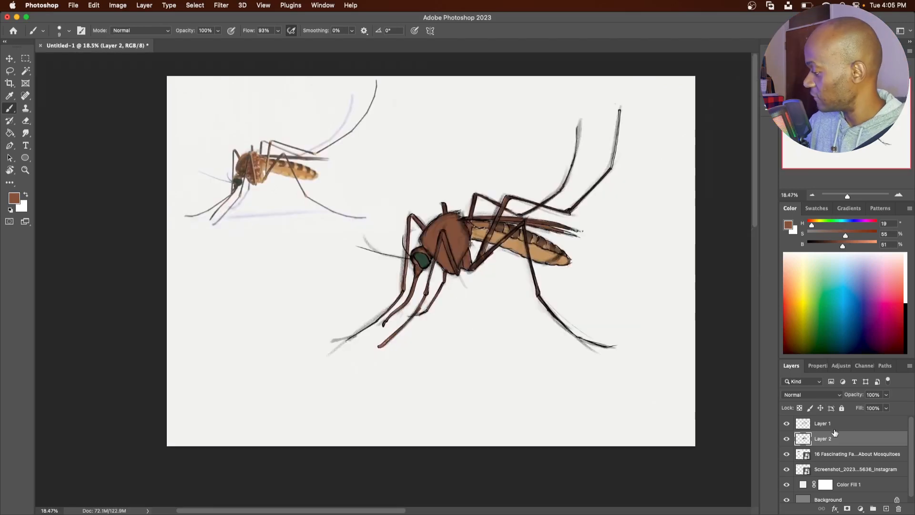
Erase the stray sketch marks around the legs and body on Layer 1 with a hard-edged eraser.
click(834, 424)
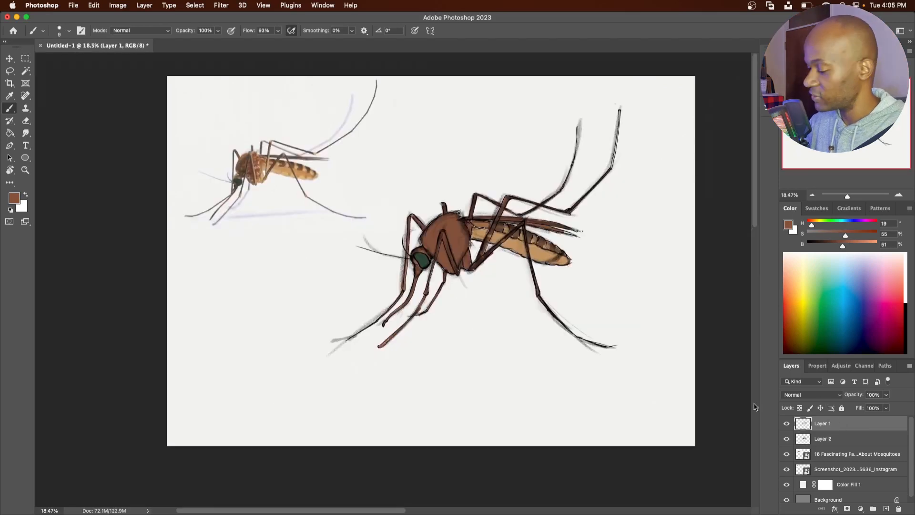
key(e)
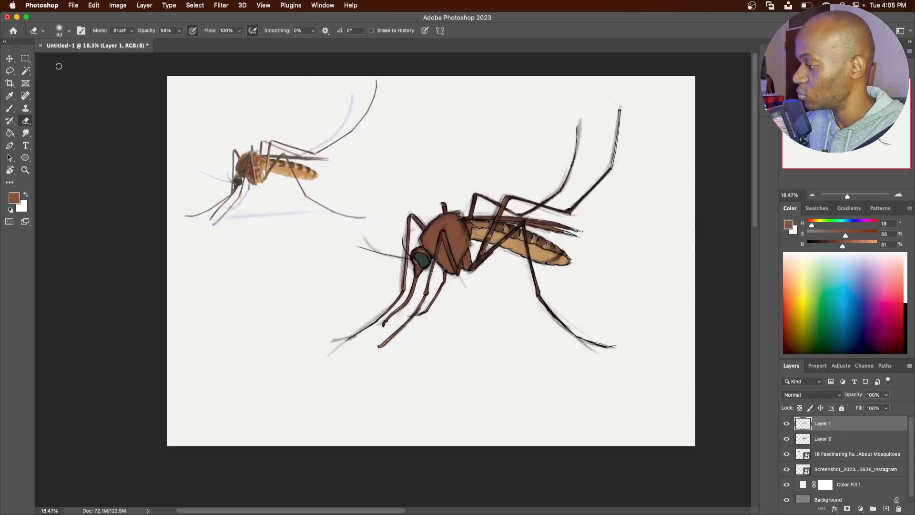
click(69, 31)
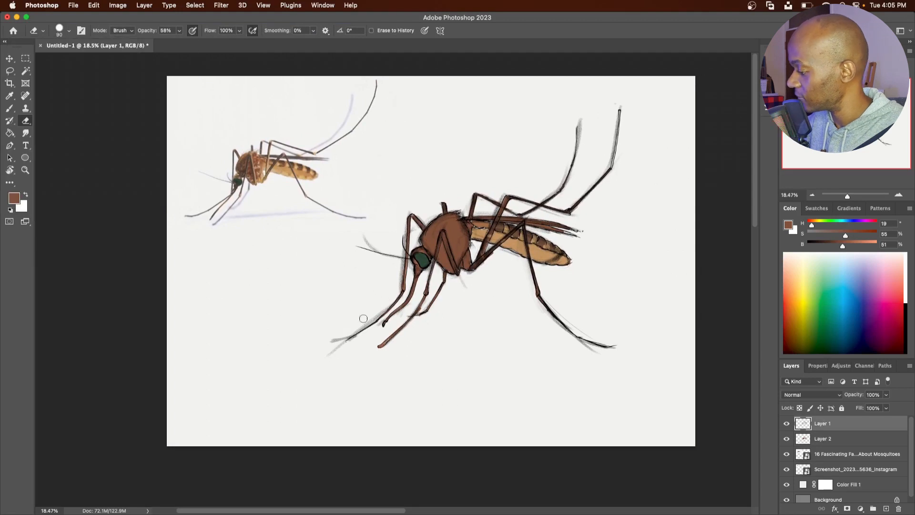
click(253, 31)
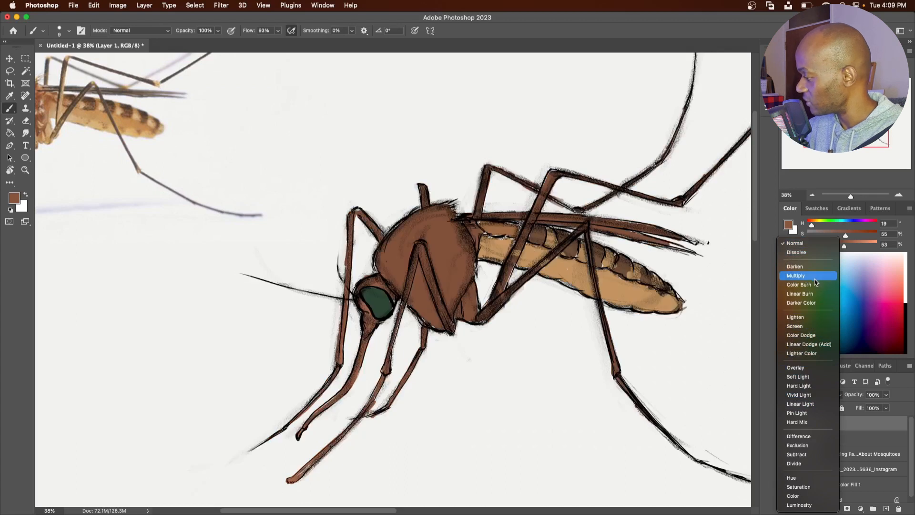
Set Layer 1 to Multiply and clip a colorized Hue/Saturation adjustment to it with hue 360, saturation 26 and lightness +29.
click(815, 276)
click(861, 508)
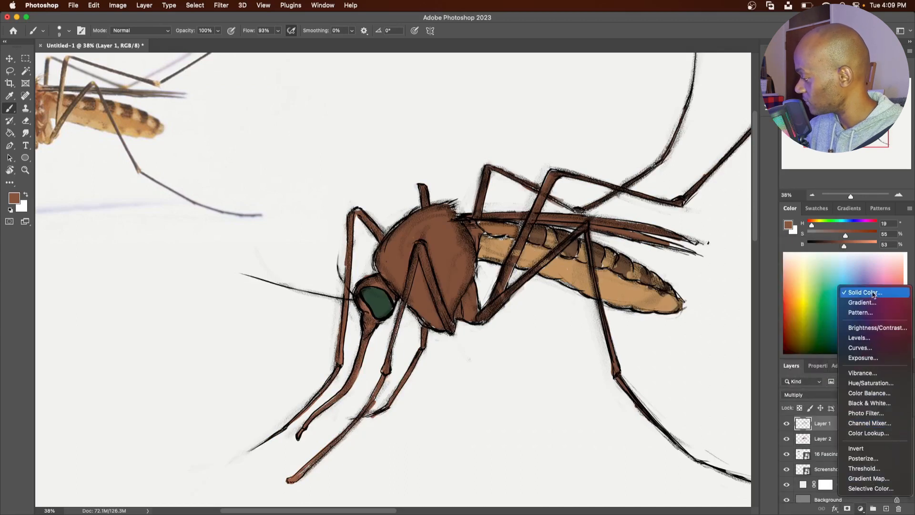
click(871, 382)
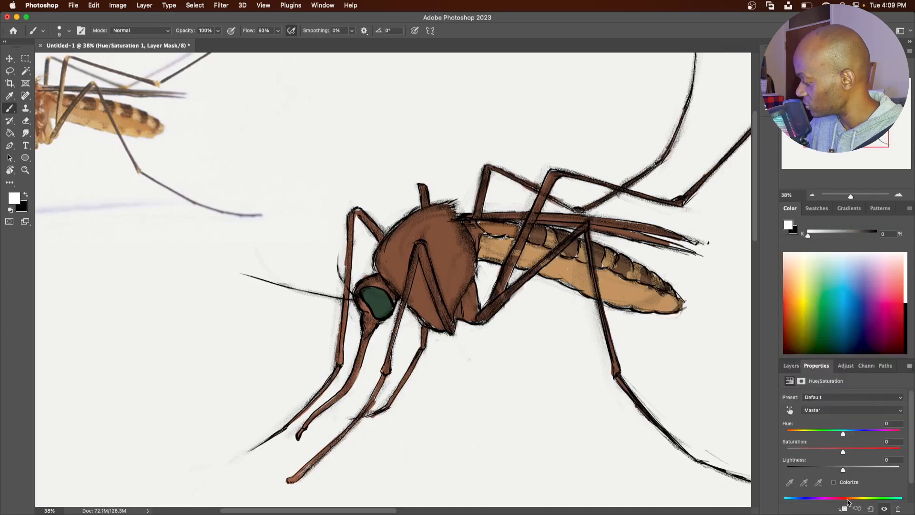
click(833, 482)
drag(790, 432, 900, 433)
mouse_move(849, 471)
mouse_down()
mouse_move(864, 472)
mouse_move(855, 473)
mouse_up()
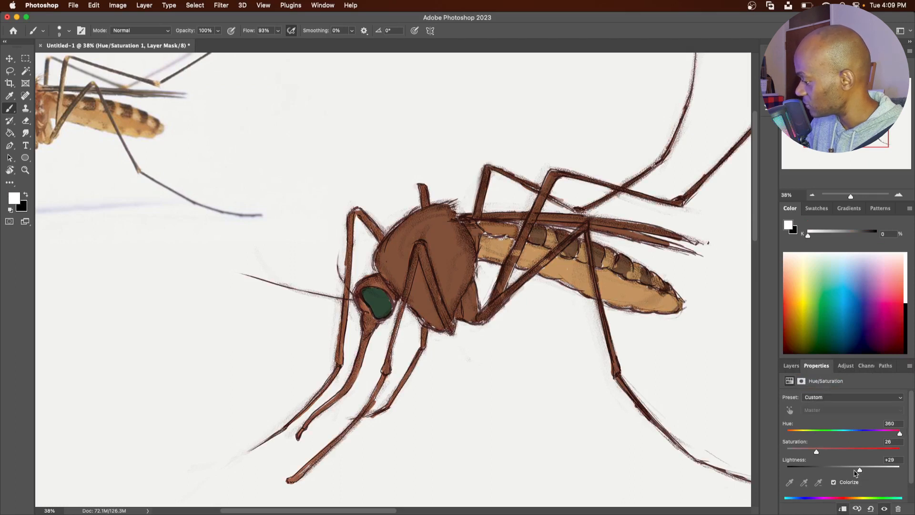
Group Layer 1 with its Hue/Saturation adjustment and name the group "lines".
click(792, 366)
click(854, 443)
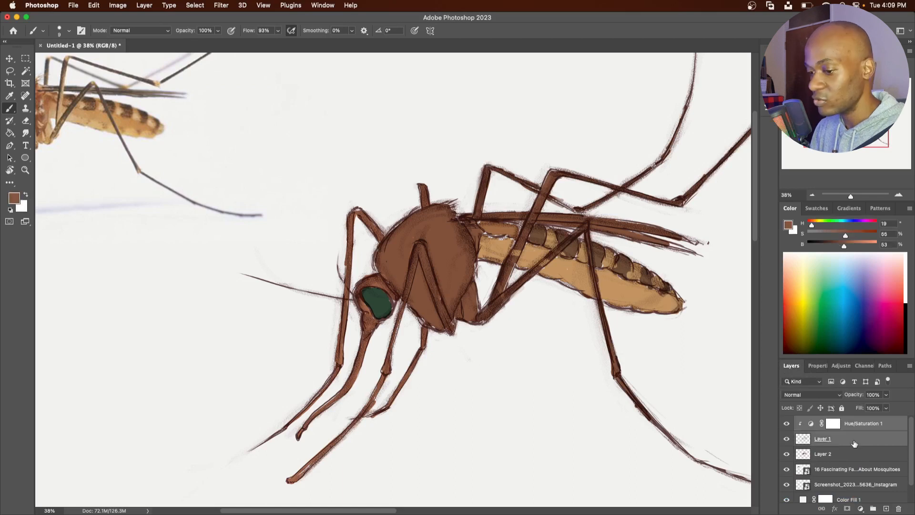
key(super+g)
text(l)
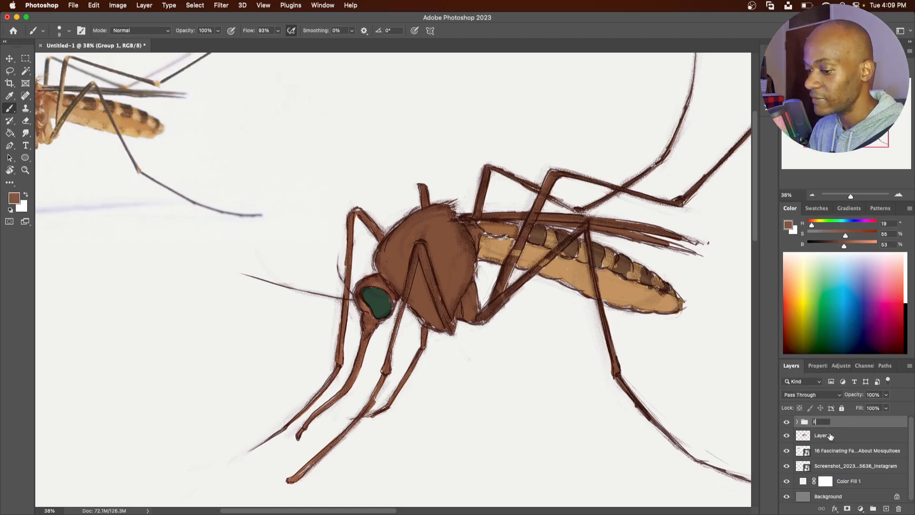
text(ines)
click(829, 435)
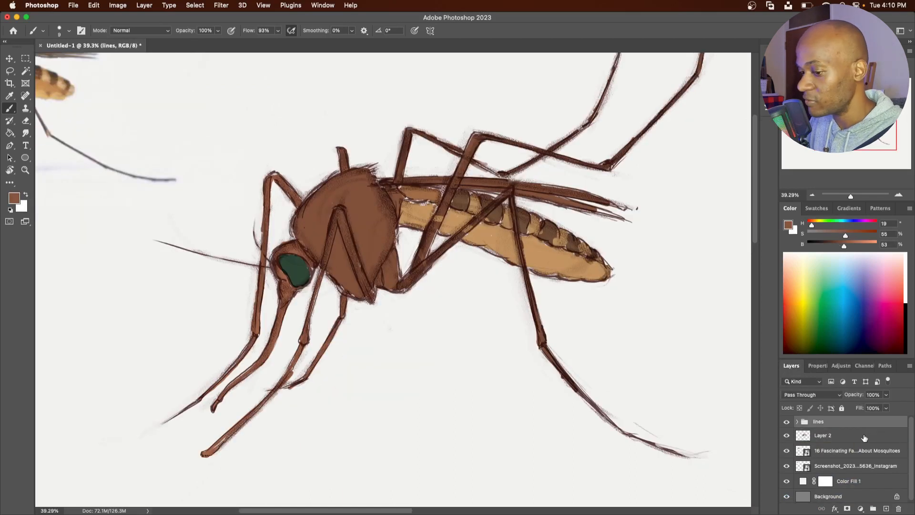
Duplicate the lines group, flatten the copy into a single raster layer via a smart object, and hide the original group.
key(super+j)
right_click(853, 426)
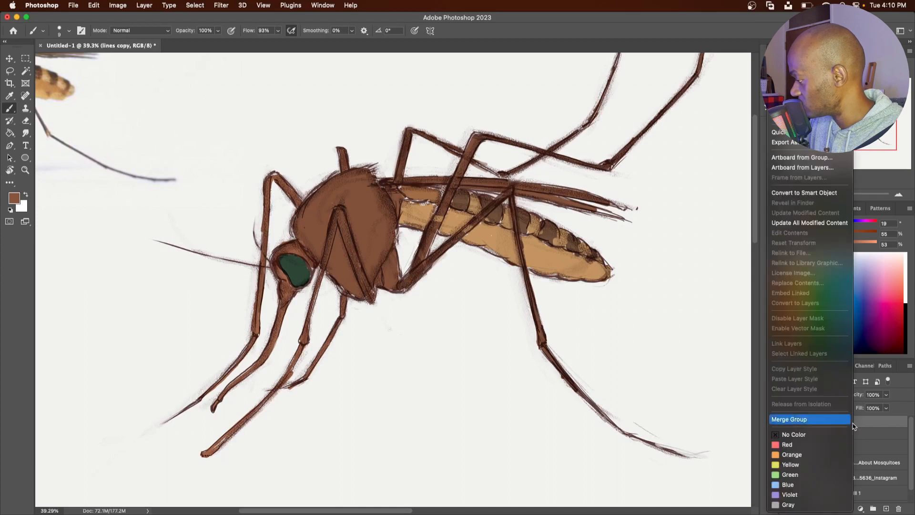
click(811, 193)
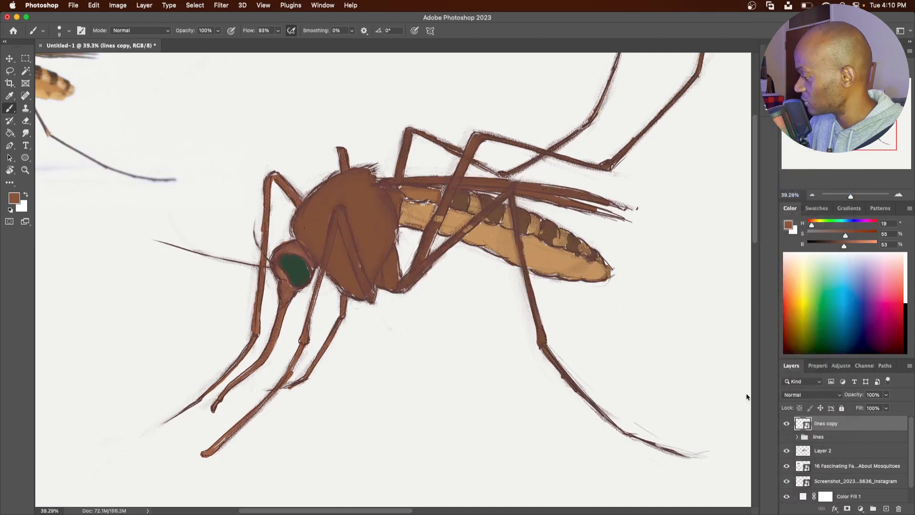
drag(354, 237, 530, 266)
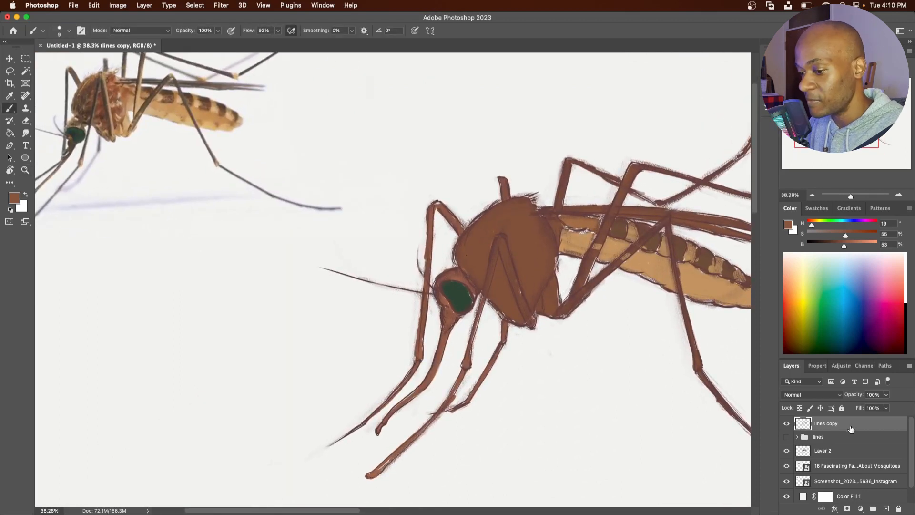
Duplicate the flattened line layer to just above Layer 2, and select Layer 2.
alt+drag(850, 430, 849, 444)
click(848, 465)
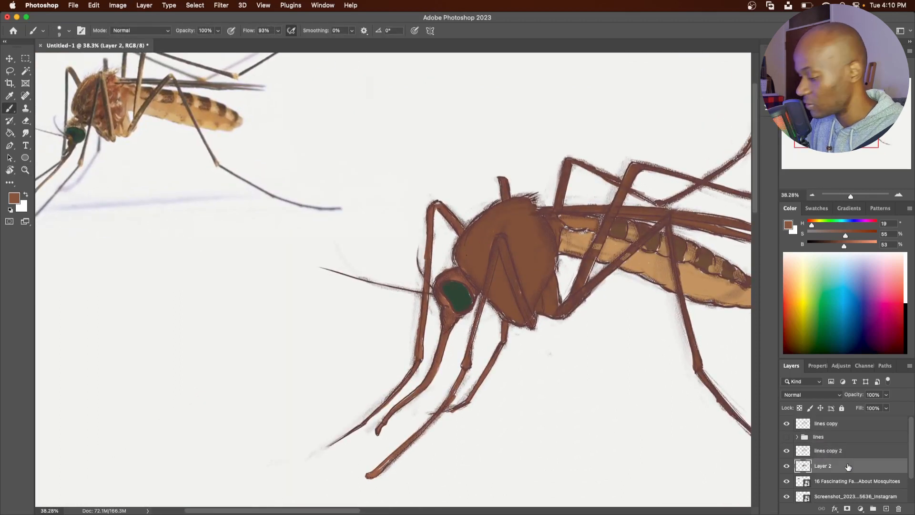
Duplicate Layer 2, hide the original, and merge the copy with lines copy 2 into one layer.
key(ctrl+j)
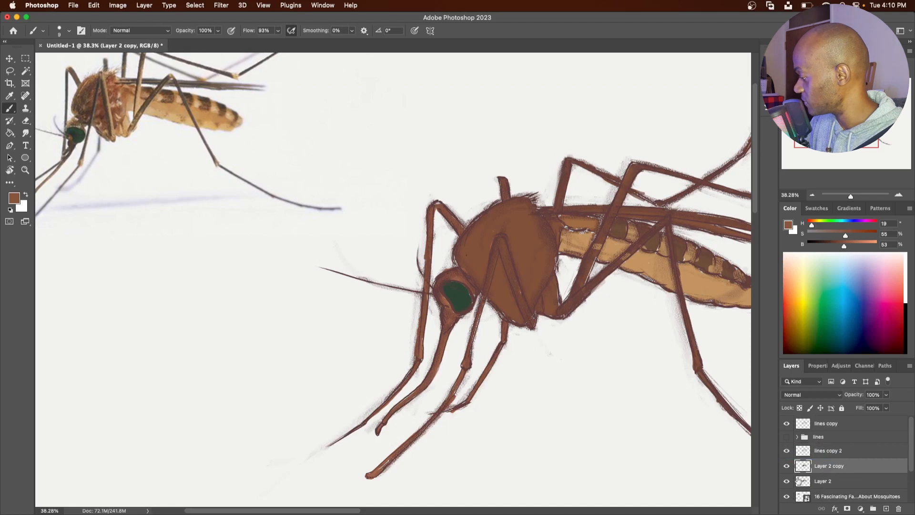
click(787, 481)
click(839, 459)
shift+click(842, 465)
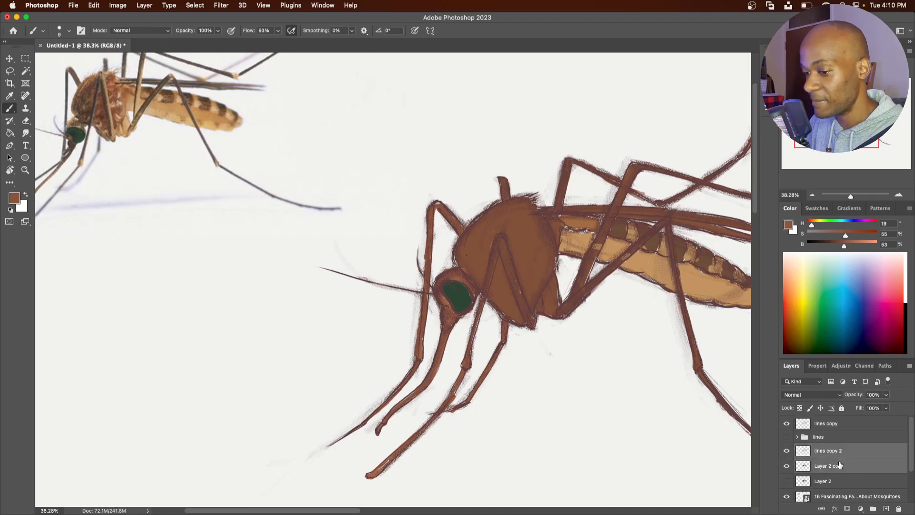
key(super+e)
Hide the lines copy layer so only the merged artwork shows.
drag(684, 371, 508, 345)
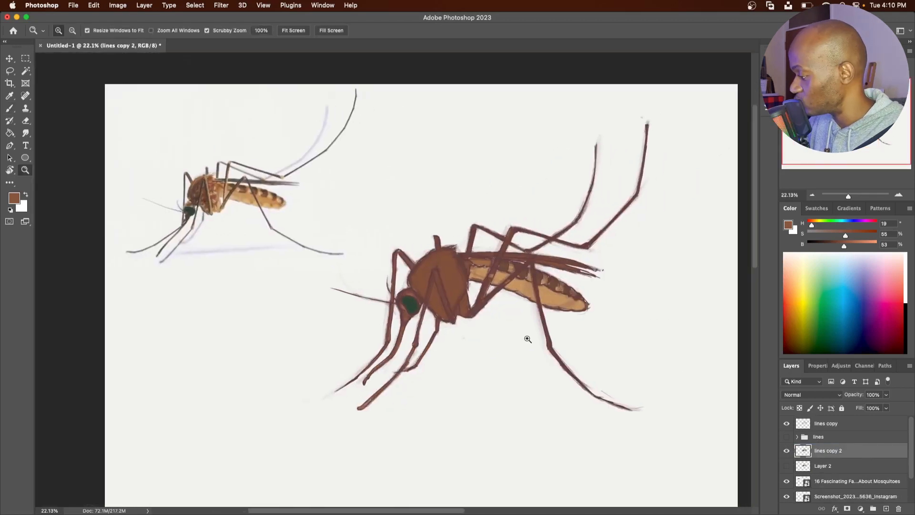
click(786, 423)
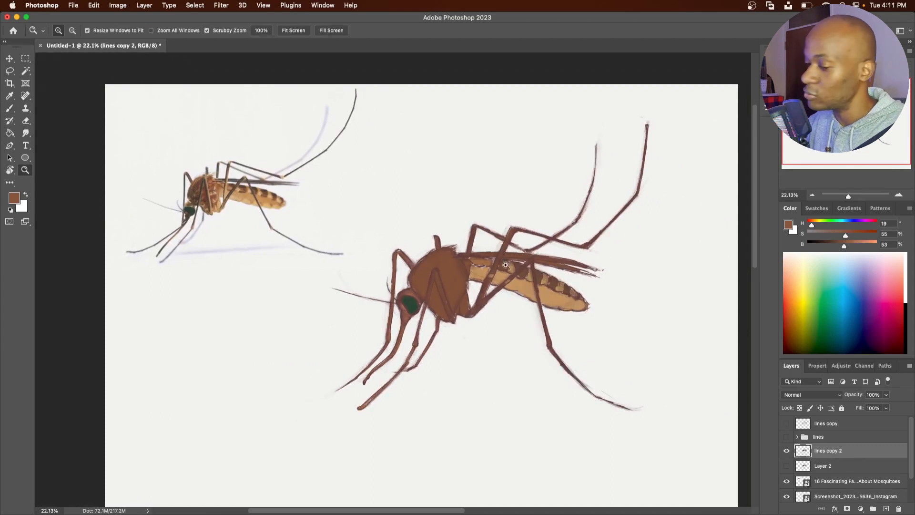
mouse_move(514, 317)
mouse_down()
mouse_move(542, 307)
mouse_move(522, 310)
mouse_up()
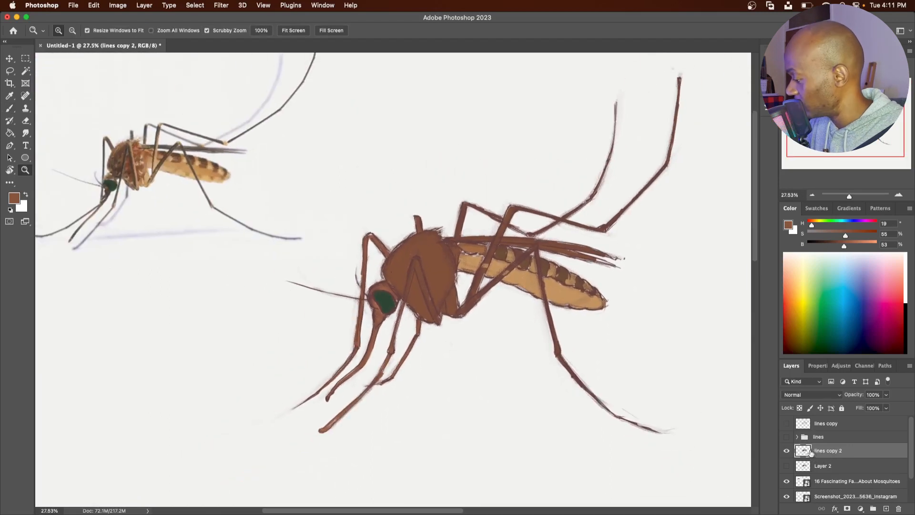
Paint over the inner lines of the thorax and front leg with a 15 px brush in brown sampled from the body.
alt+click(400, 273)
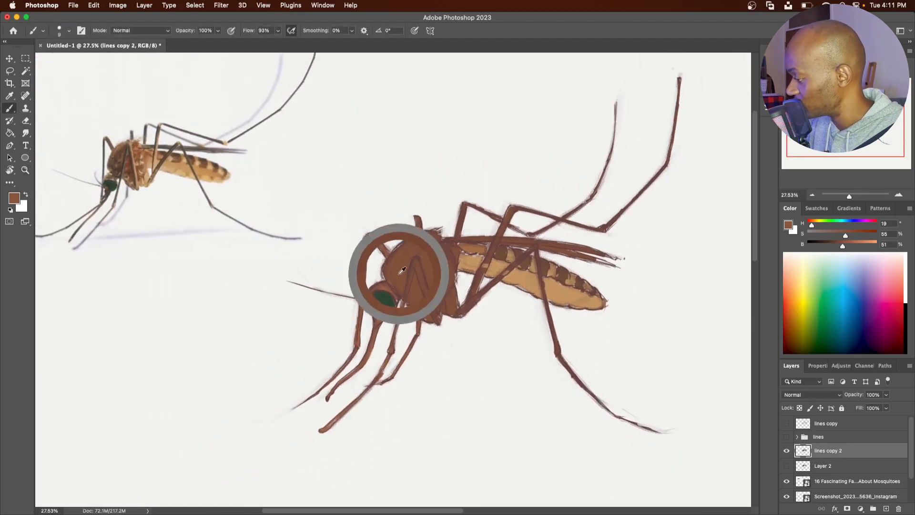
drag(401, 265, 413, 259)
alt+click(416, 265)
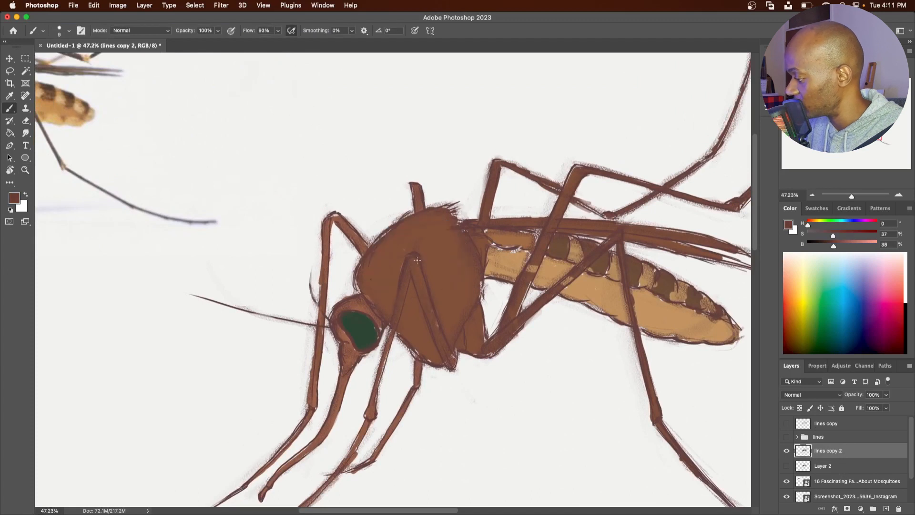
key(bracketright)
key(bracketright)
alt+click(408, 275)
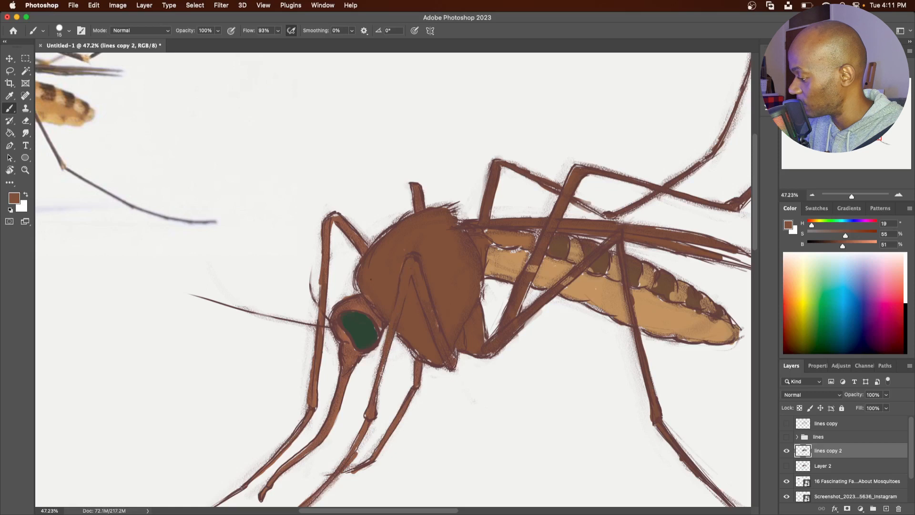
drag(385, 361, 368, 418)
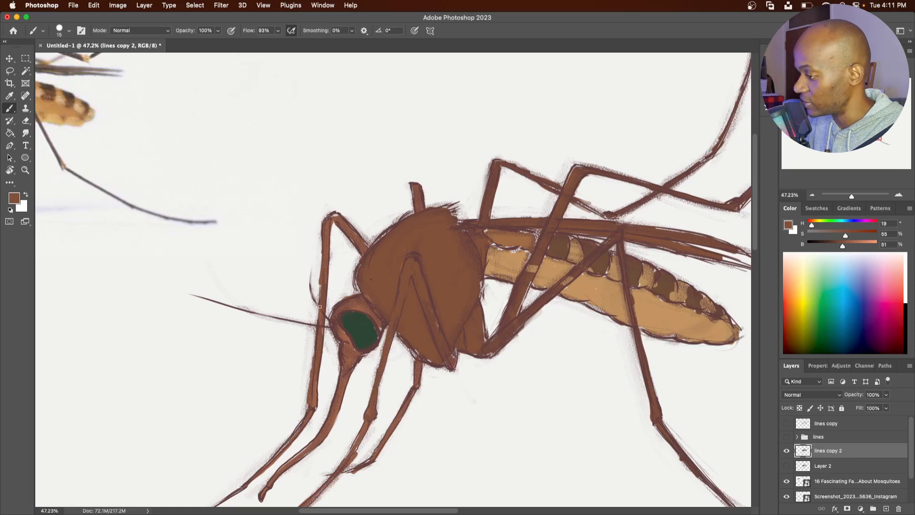
Replace the Mixer Brush with a textured tip for the Brush tool and paint over the front leg's outlines in sampled brown.
right_click(10, 110)
click(56, 135)
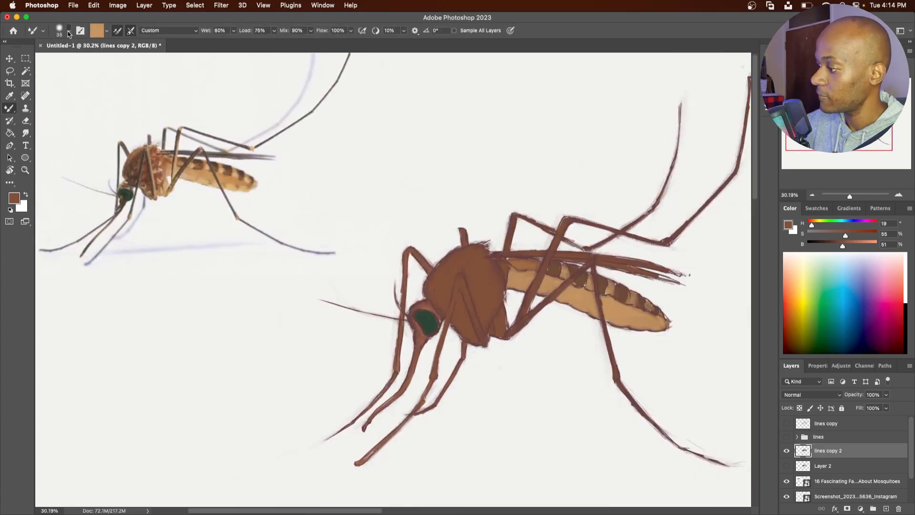
click(69, 30)
click(112, 119)
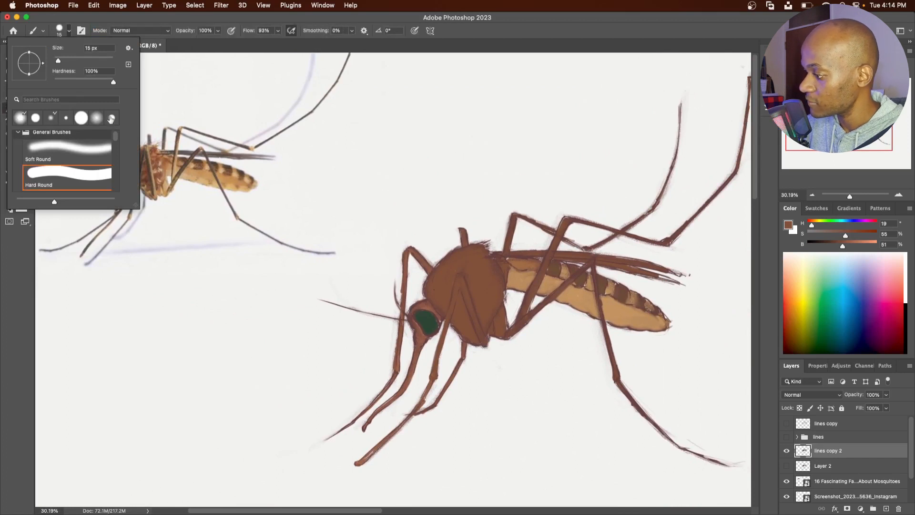
drag(409, 273, 455, 259)
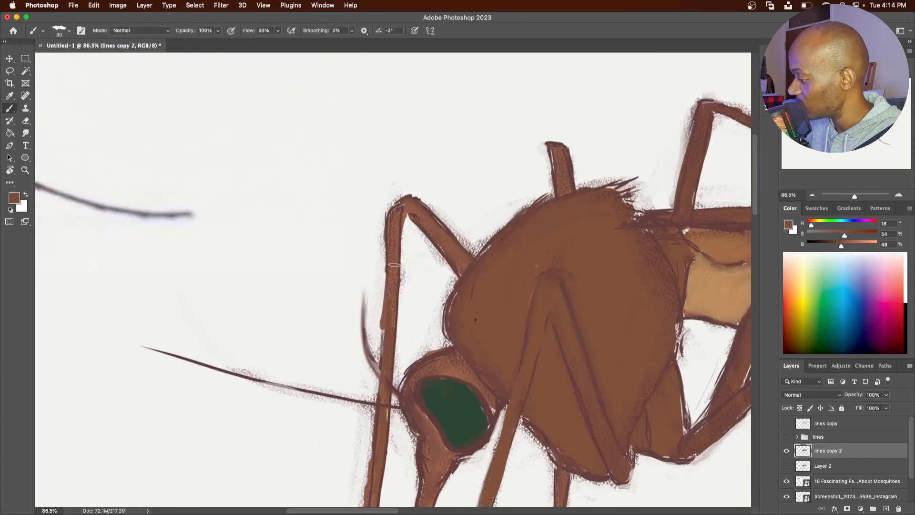
alt+click(410, 208)
key(bracketleft)
drag(404, 205, 382, 409)
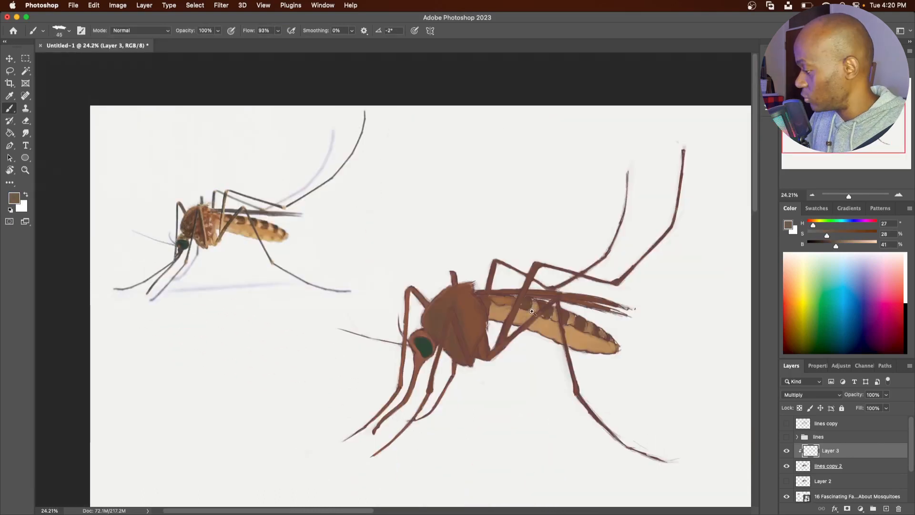
Select the lines copy 2 layer and paint over the rough outlines of the wings and abdomen.
key(z)
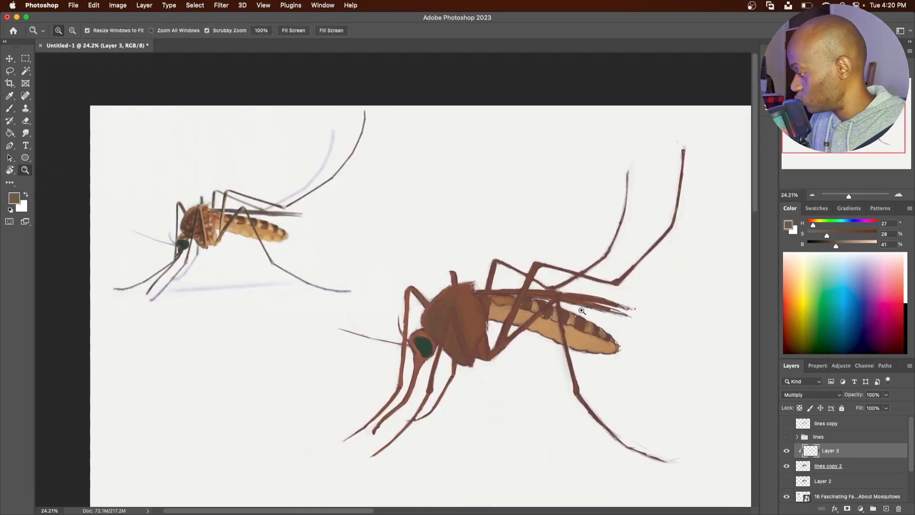
mouse_move(582, 312)
mouse_down()
mouse_move(649, 323)
mouse_move(610, 321)
mouse_move(631, 317)
mouse_up()
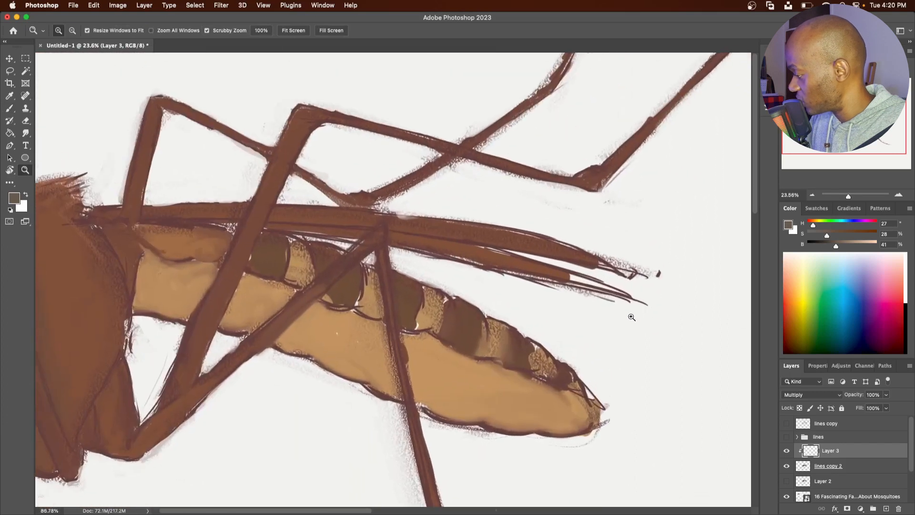
key(b)
click(838, 467)
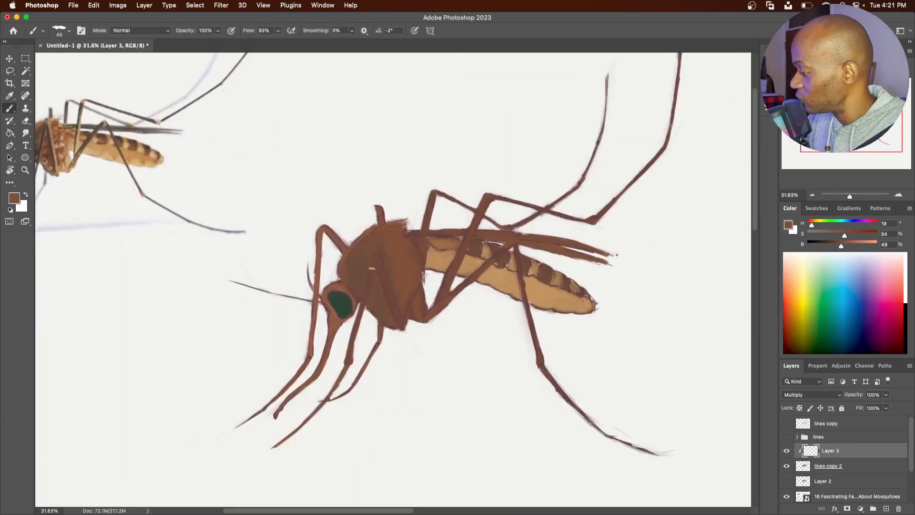
Sample a reddish brown from the reference mosquito's thorax and choose a 50 px Soft Round brush with pressure-controlled opacity.
alt+click(56, 155)
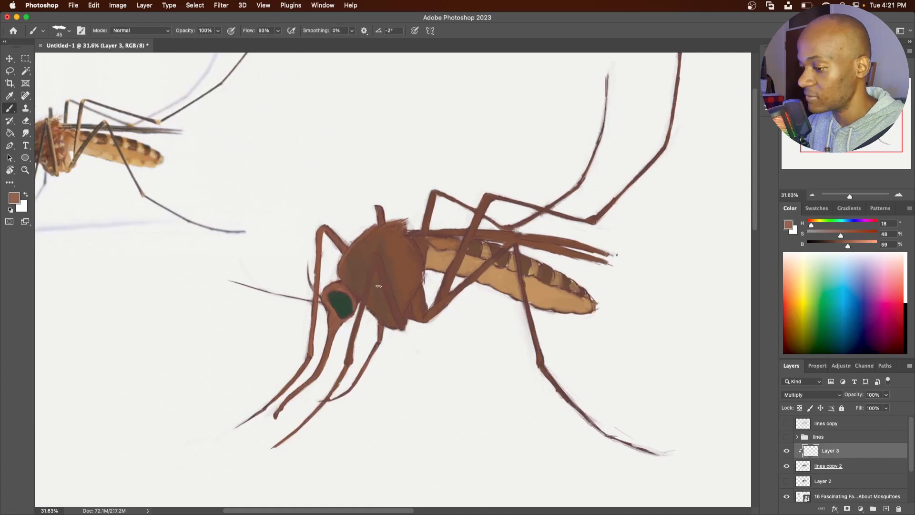
click(69, 30)
drag(68, 58, 71, 83)
click(48, 147)
click(72, 272)
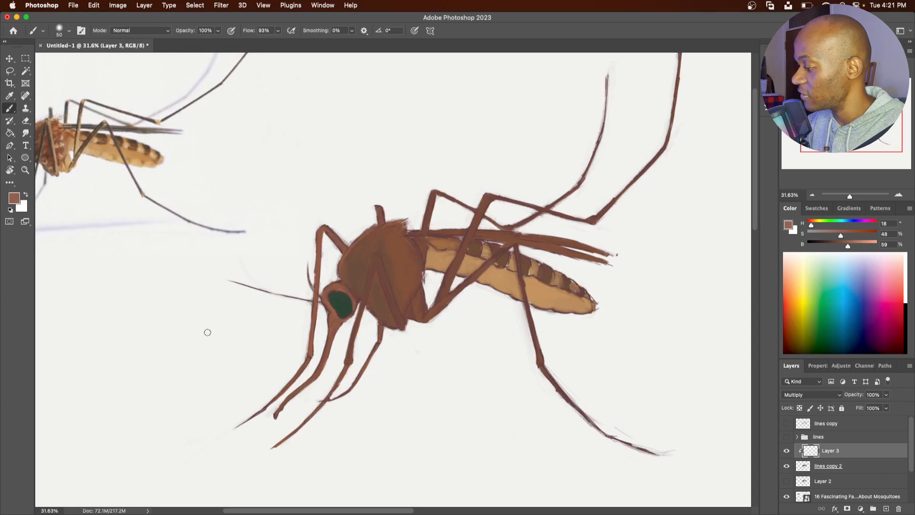
click(230, 31)
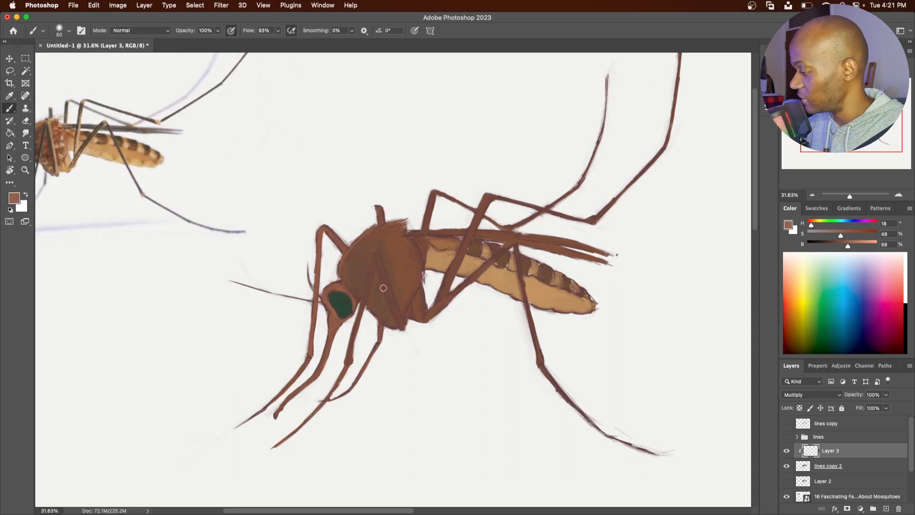
Set the brush opacity to 66% and shade the front of the thorax on Layer 3.
click(218, 31)
drag(220, 42, 203, 42)
click(356, 268)
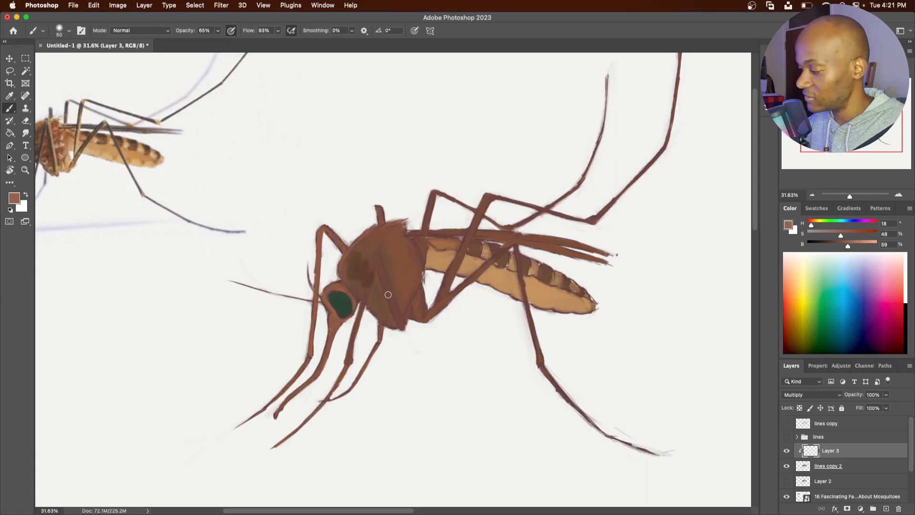
scroll(389, 289, left, 3)
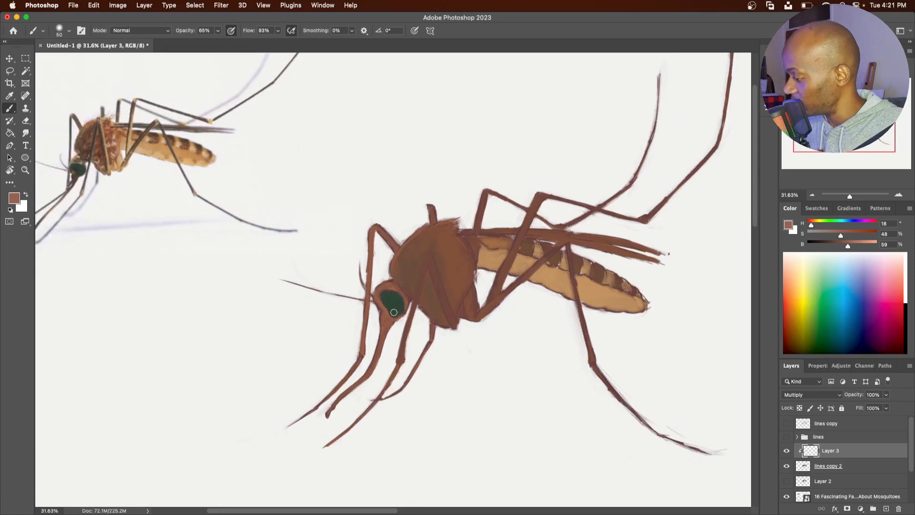
Sample the eye's dark green, lower the brush hardness, and shade the front of the thorax on Layer 3.
alt+click(392, 309)
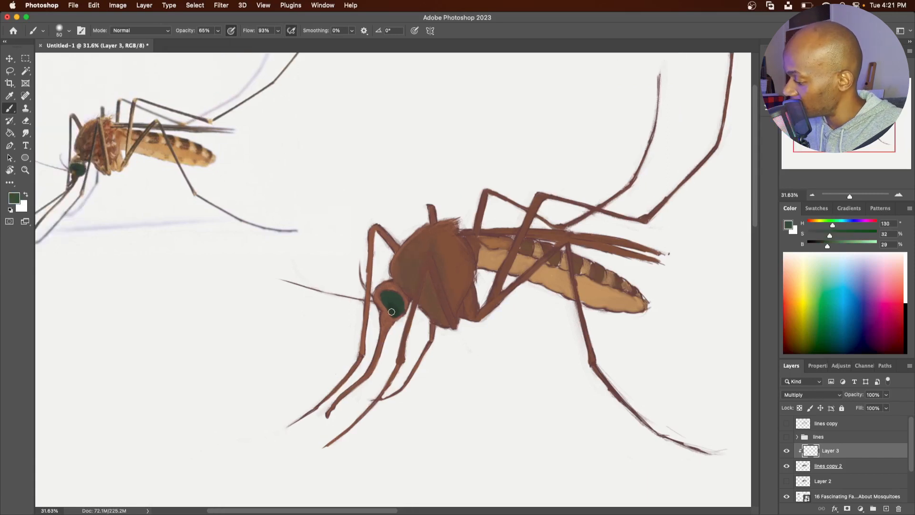
click(68, 31)
drag(73, 81, 63, 83)
mouse_move(397, 277)
mouse_down()
mouse_move(407, 253)
mouse_move(400, 274)
mouse_move(420, 255)
mouse_move(409, 275)
mouse_move(427, 239)
mouse_move(416, 253)
mouse_move(452, 234)
mouse_move(435, 286)
mouse_up()
key(bracketright)
key(bracketright)
key(bracketright)
key(bracketright)
Reduce the brush to 25 px and darken the leg crossing the thorax and the lower segment of the bent hind leg.
key(bracketleft)
key(bracketleft)
key(bracketleft)
key(bracketleft)
key(bracketleft)
key(bracketleft)
key(bracketleft)
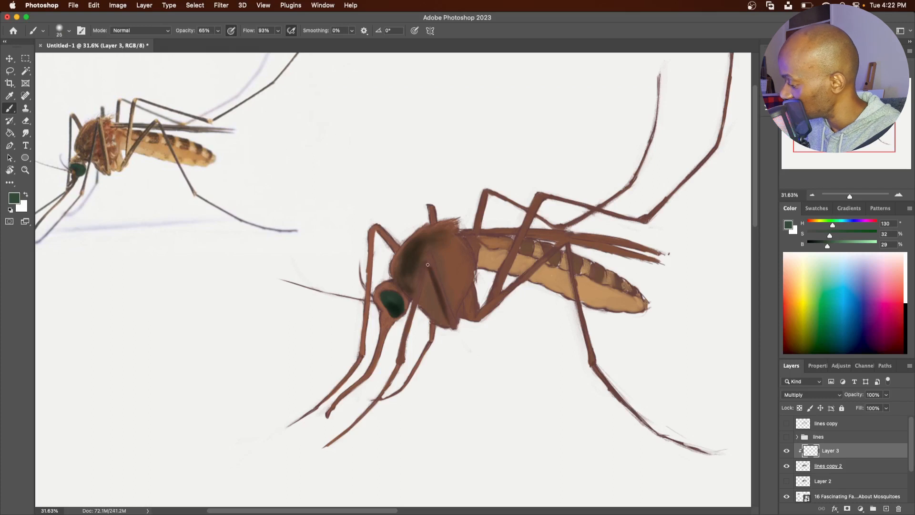
drag(431, 254, 400, 358)
drag(551, 250, 483, 313)
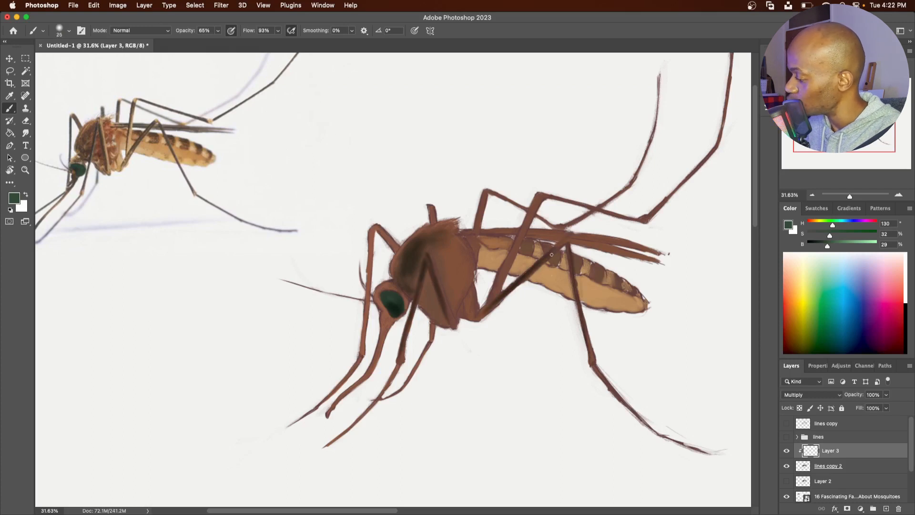
Shade the raised rear legs above the abdomen with dark strokes along their segments and joints.
mouse_move(559, 246)
mouse_down()
mouse_move(488, 302)
mouse_move(528, 216)
mouse_up()
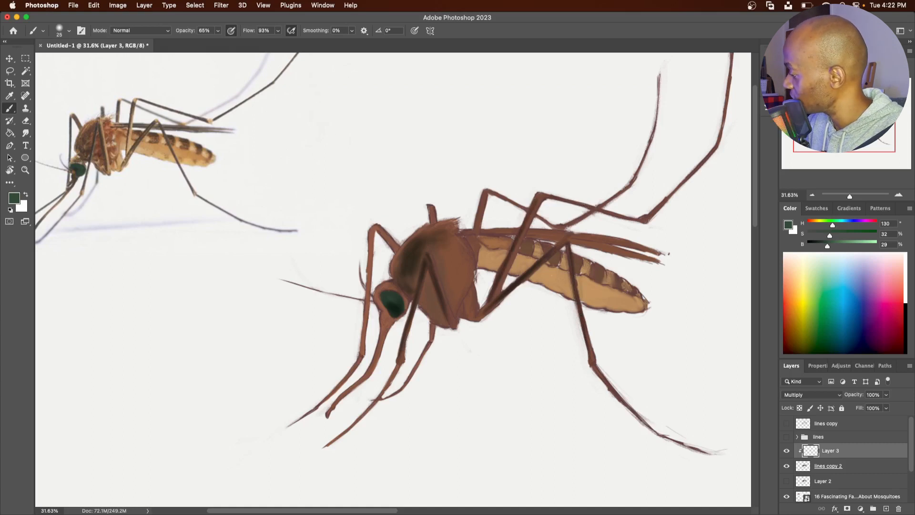
drag(556, 199, 646, 221)
drag(675, 189, 651, 216)
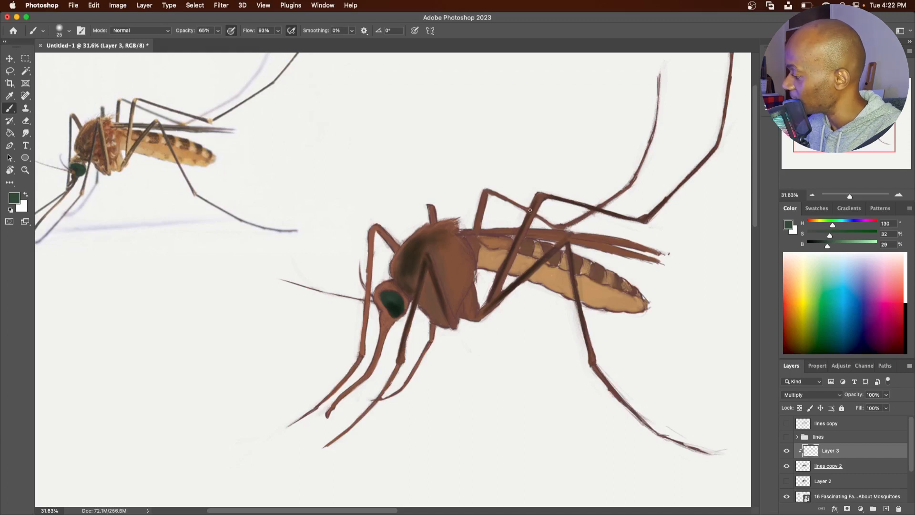
drag(484, 191, 476, 229)
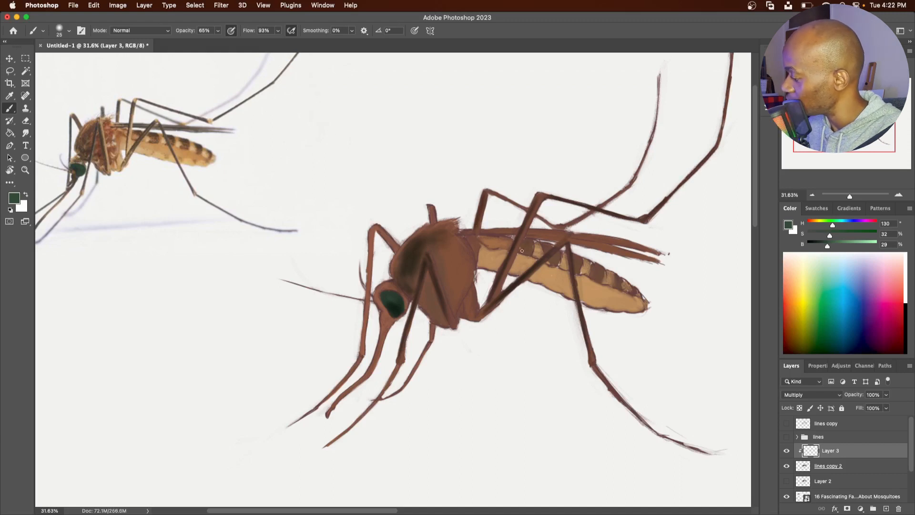
Darken the abdomen's brown bands with a 35 px brush and shade its pale segments at 25% opacity.
key(bracketright)
drag(522, 251, 623, 282)
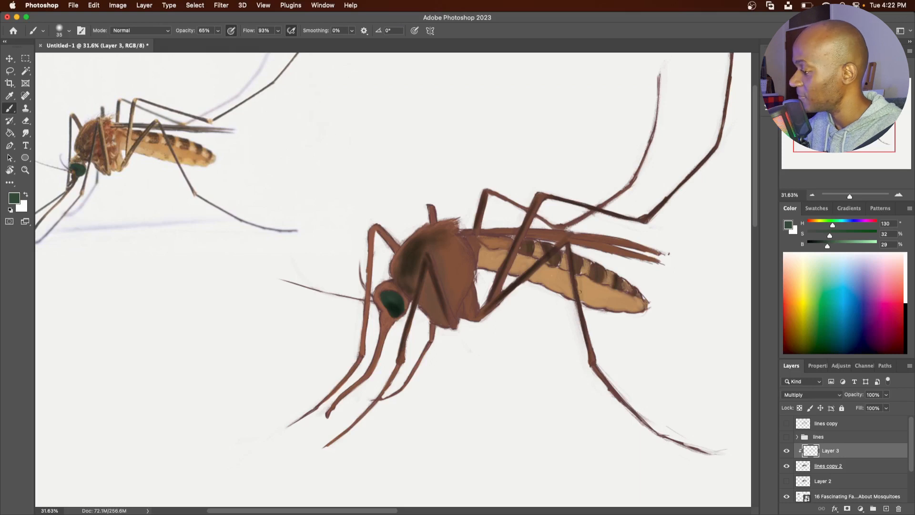
key(2)
key(5)
key(bracketleft)
key(bracketleft)
drag(486, 266, 498, 266)
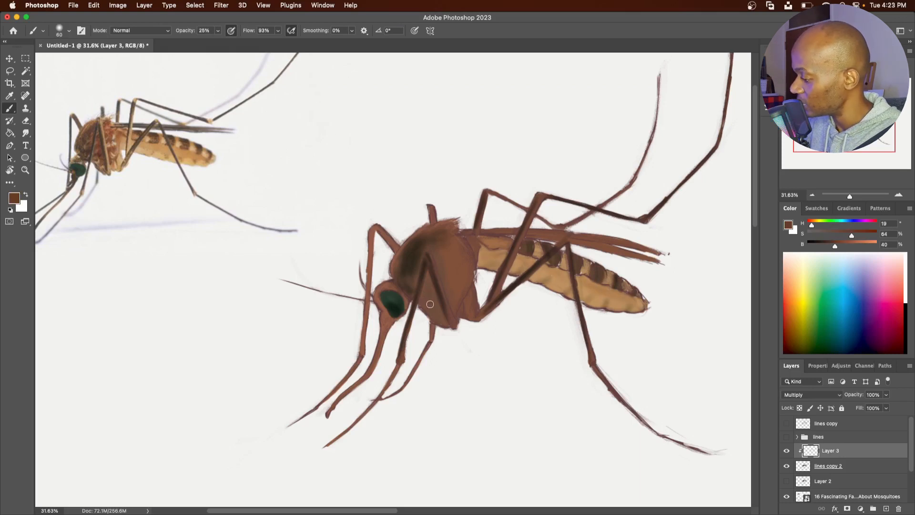
Enlarge the brush to 100 px and softly shade the thorax in brown.
key(bracketright)
key(bracketright)
key(bracketright)
key(bracketright)
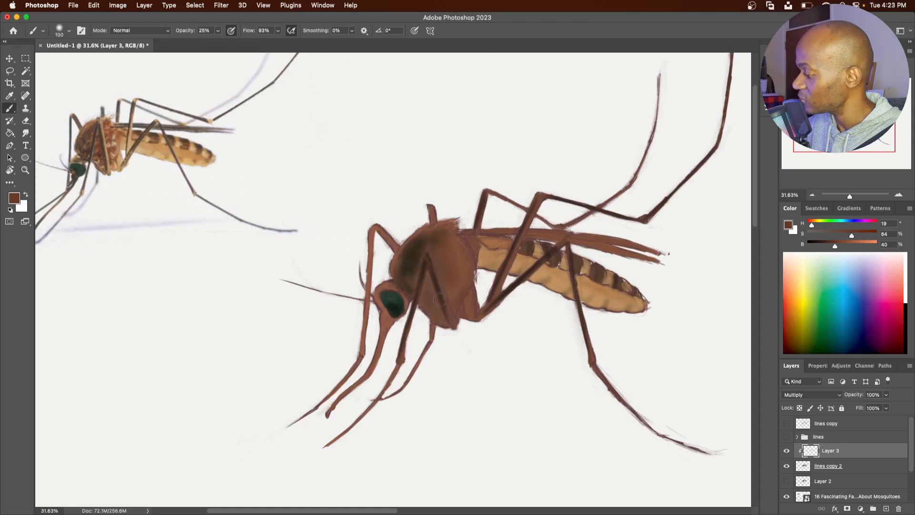
Shade the proboscis and upper front leg with a 30 px brush in dark brown sampled from the thorax.
key(bracketleft)
key(bracketleft)
key(bracketleft)
key(bracketleft)
key(bracketleft)
key(bracketleft)
key(bracketleft)
alt+click(405, 270)
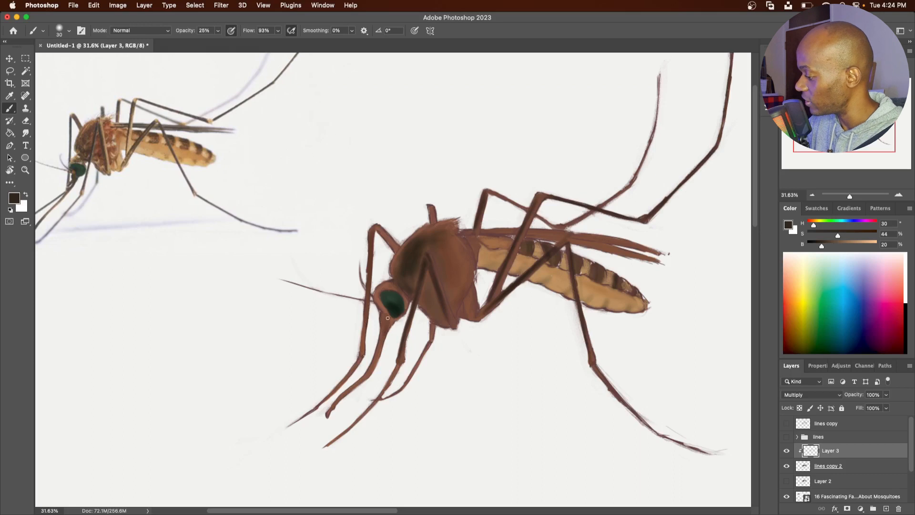
drag(379, 350, 337, 403)
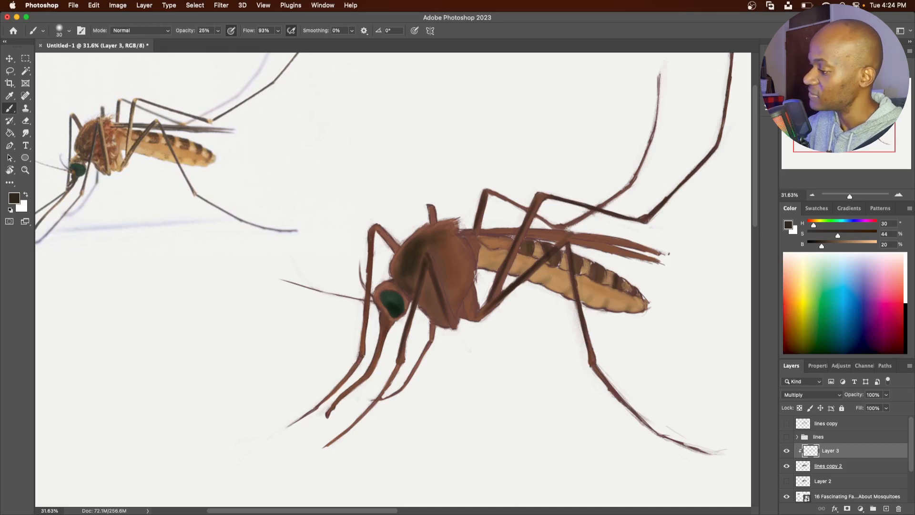
drag(391, 256, 393, 246)
Select the lines copy 2 layer and paint the lower rear of the thorax with tan sampled from the abdomen.
key(e)
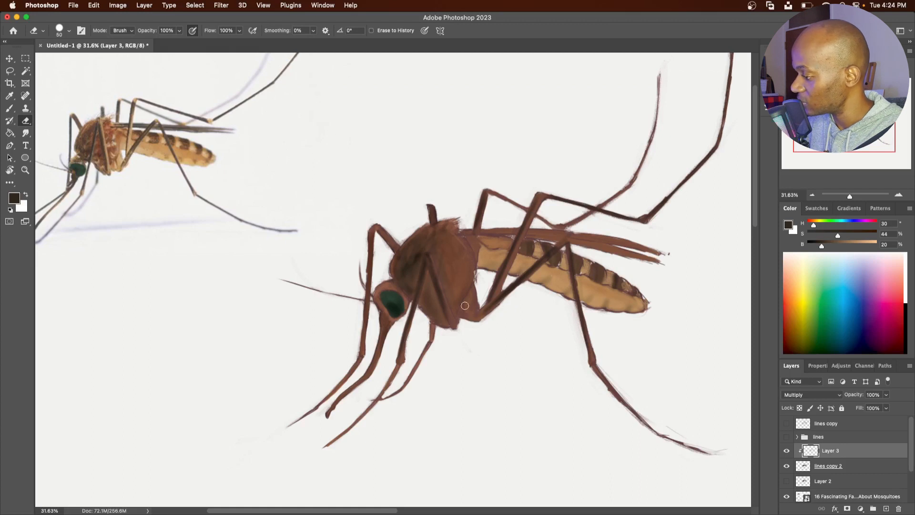
click(828, 466)
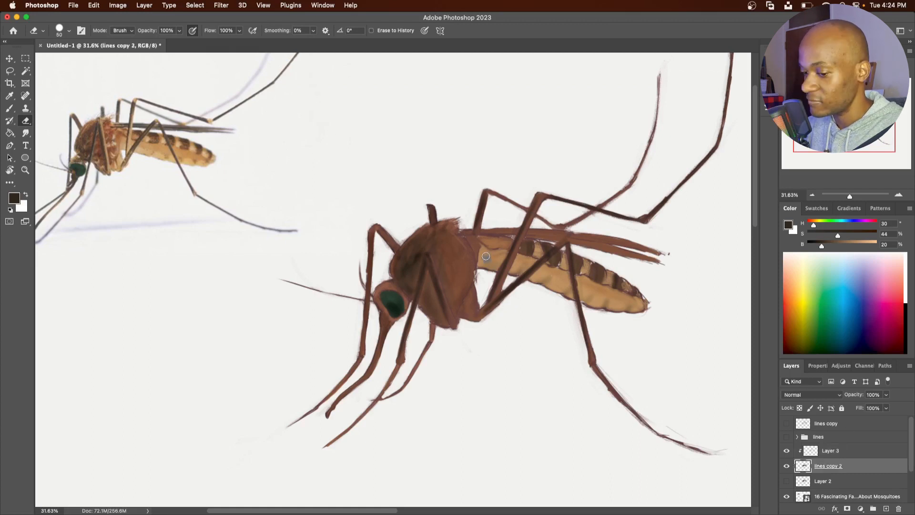
key(b)
alt+click(495, 255)
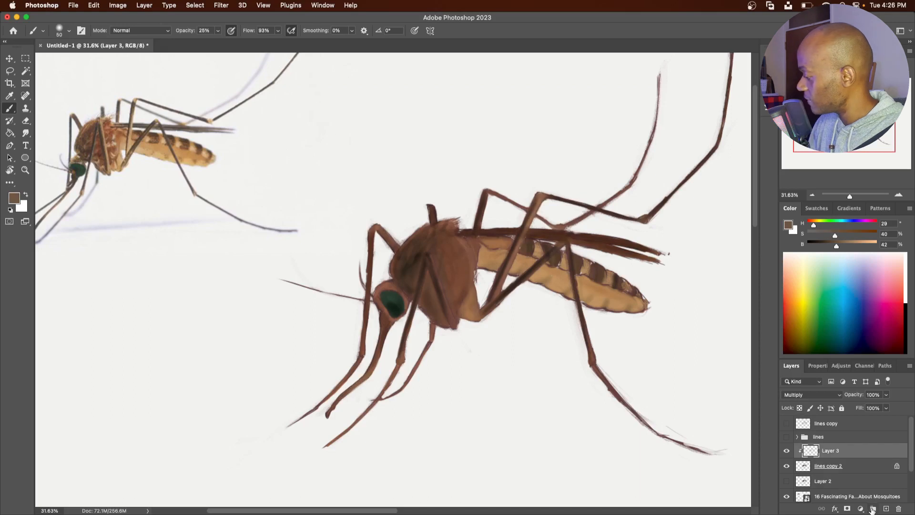
Add a new clipped layer above the shading layer, set it to Color Dodge and sample tan from the abdomen.
click(886, 509)
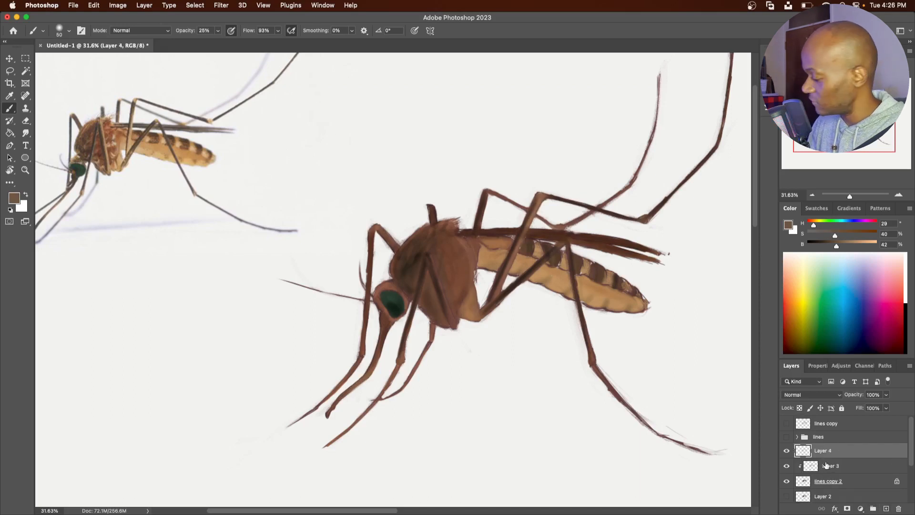
click(805, 394)
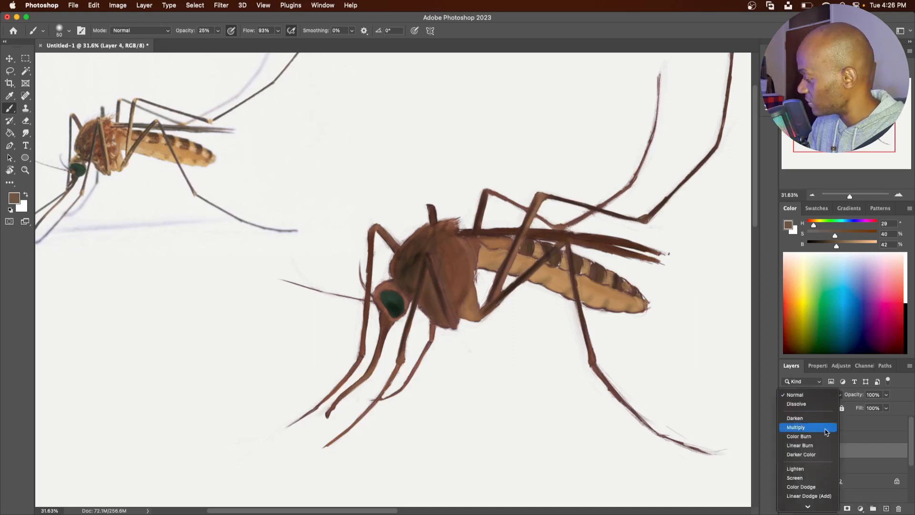
click(816, 487)
alt+click(522, 265)
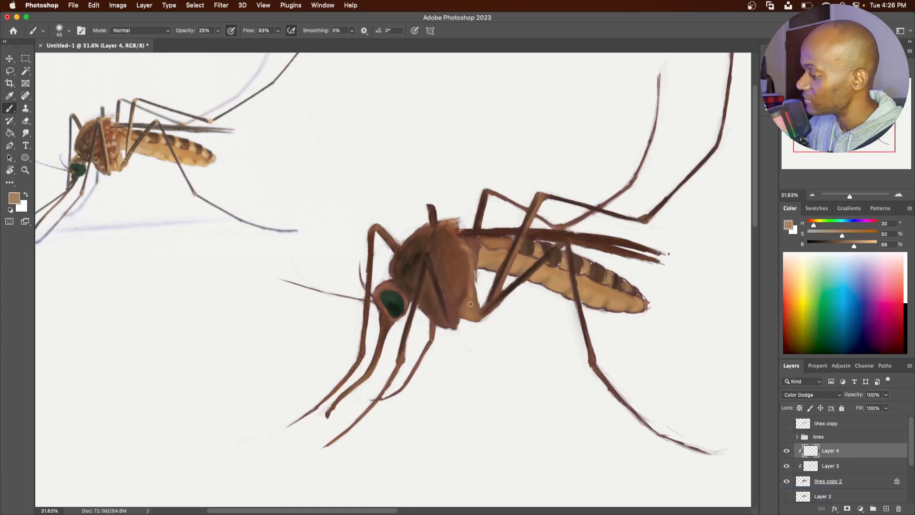
Brush soft highlights onto the thorax and upper hind legs, and reduce the brush size to 15 px.
drag(455, 312, 430, 259)
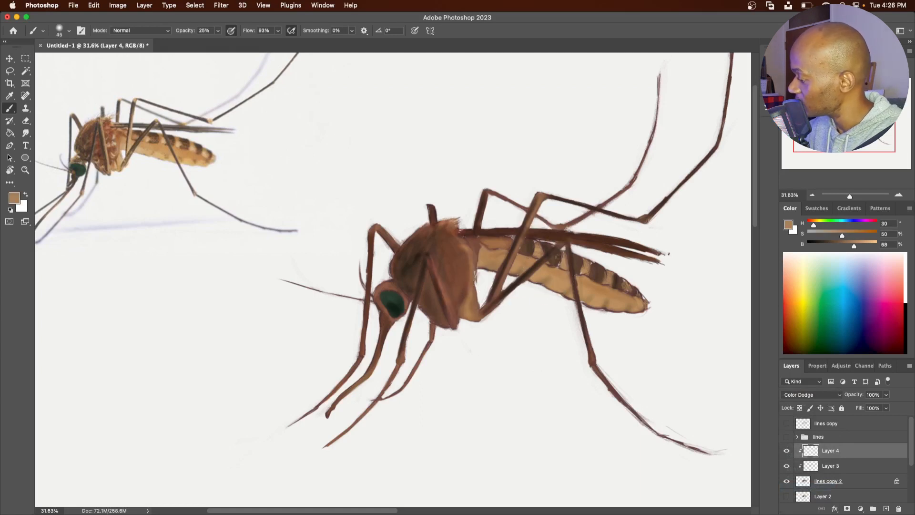
drag(566, 245, 573, 274)
drag(539, 199, 505, 281)
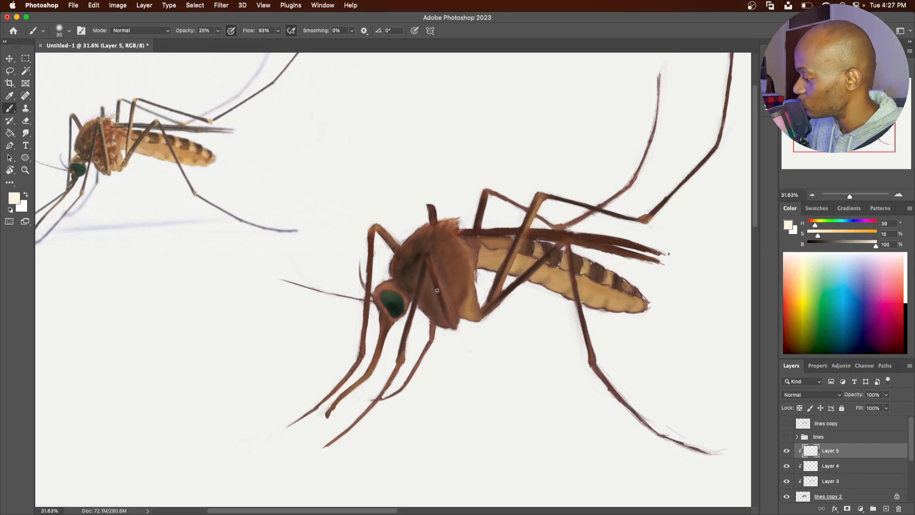
key(bracketleft)
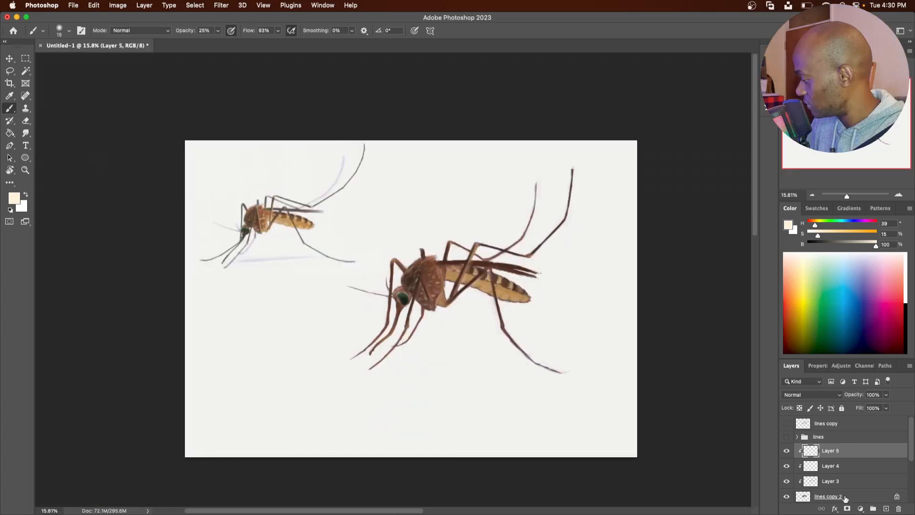
Add an empty layer directly below lines copy 2 and enlarge the brush to 54 px.
click(829, 496)
scroll(913, 453, down, 1)
click(886, 508)
drag(860, 467, 864, 490)
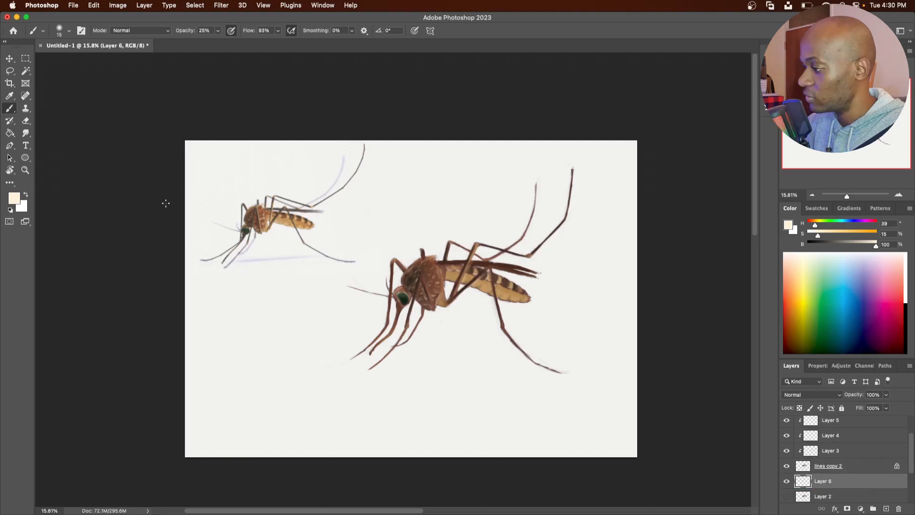
click(66, 30)
drag(59, 60, 67, 61)
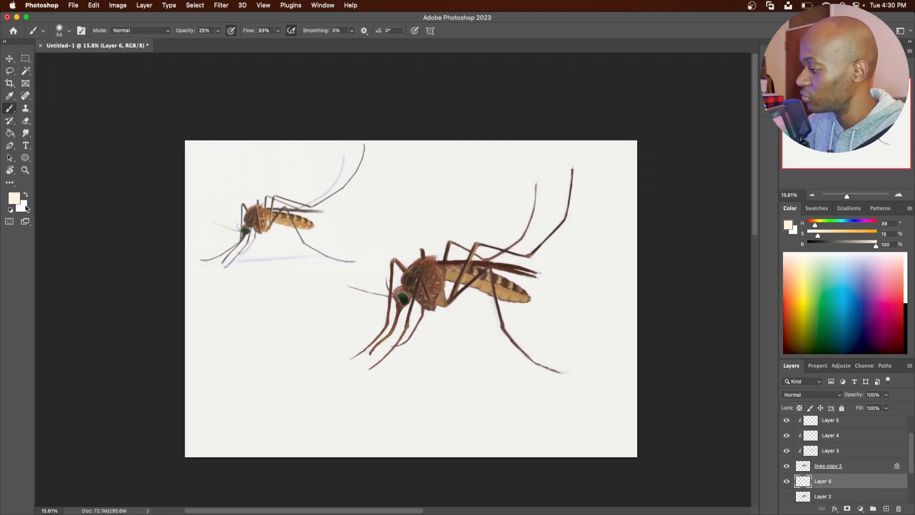
drag(787, 337, 771, 338)
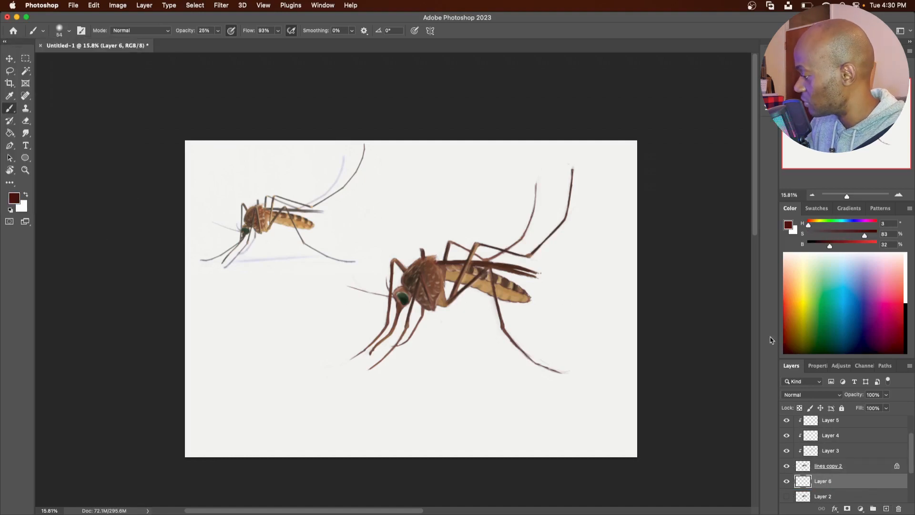
drag(386, 367, 517, 359)
key(super+z)
Paint a long, very dark brown ground shadow beneath the mosquito and soften it with Gaussian Blur and the Eraser.
click(786, 345)
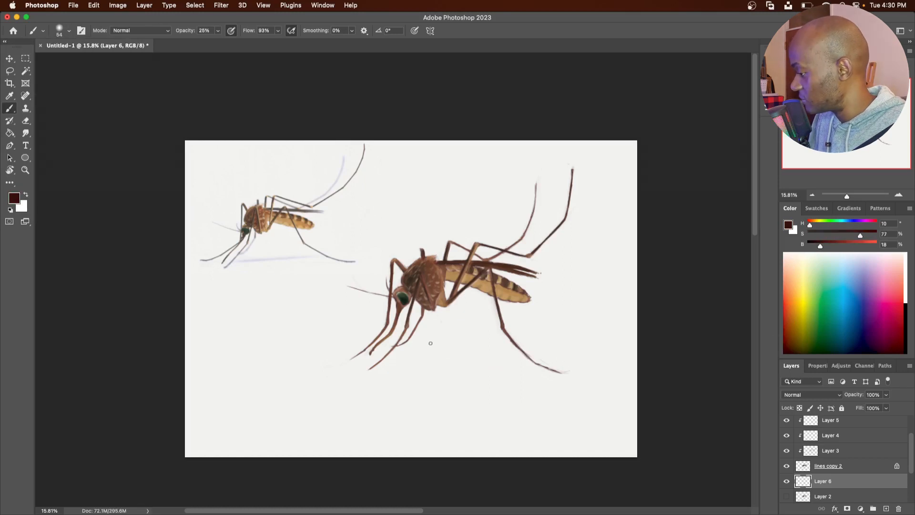
drag(392, 357, 524, 356)
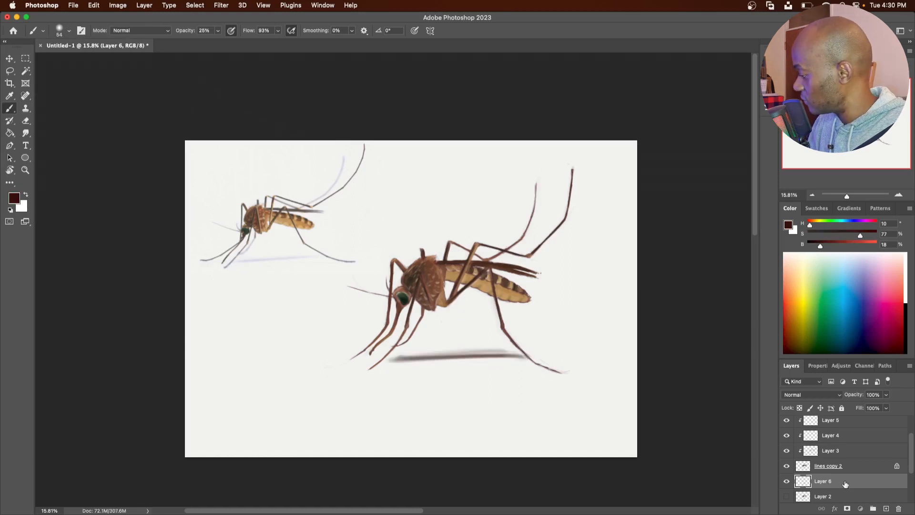
click(221, 6)
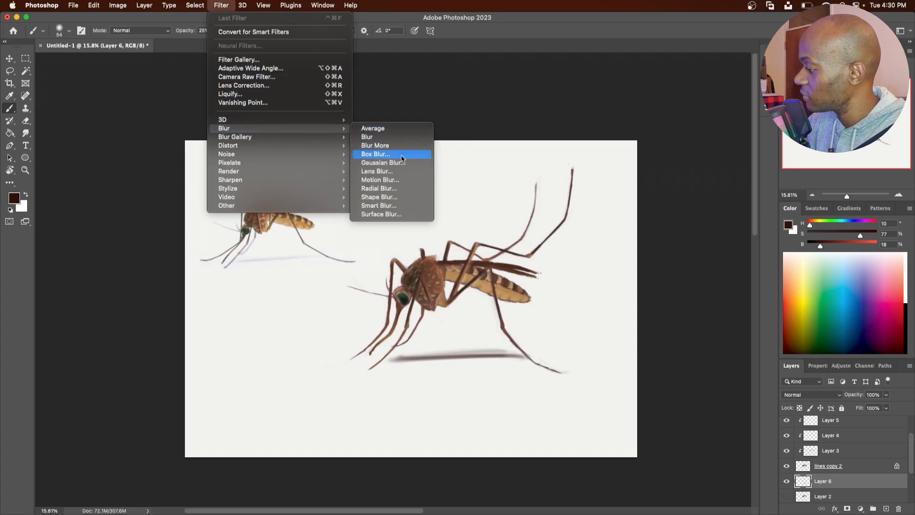
click(389, 161)
key(e)
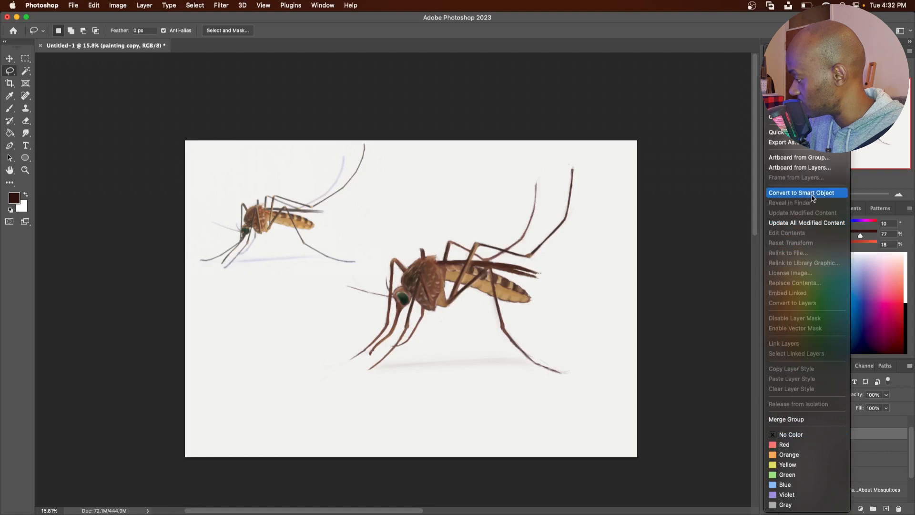
Convert the painting copy group to a smart object and lasso the far-side legs, including the far hind leg.
key(Escape)
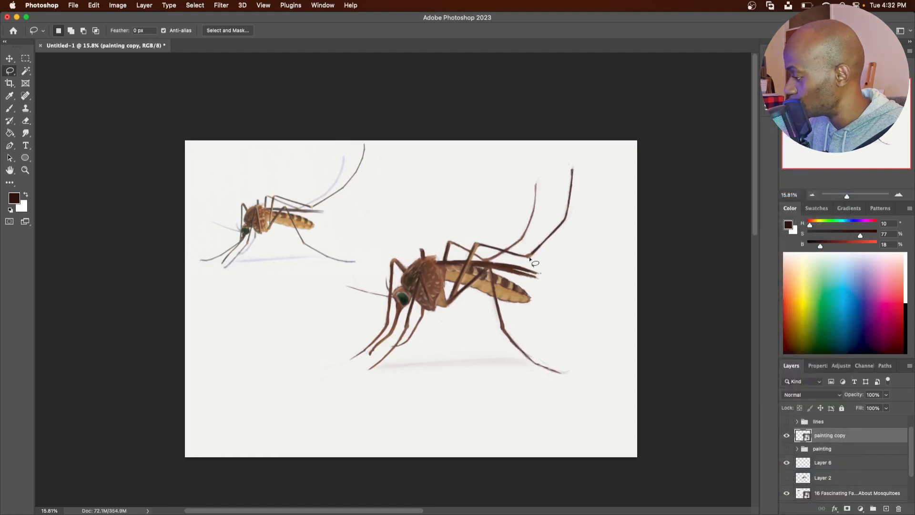
drag(530, 258, 511, 253)
scroll(529, 267, up, 3)
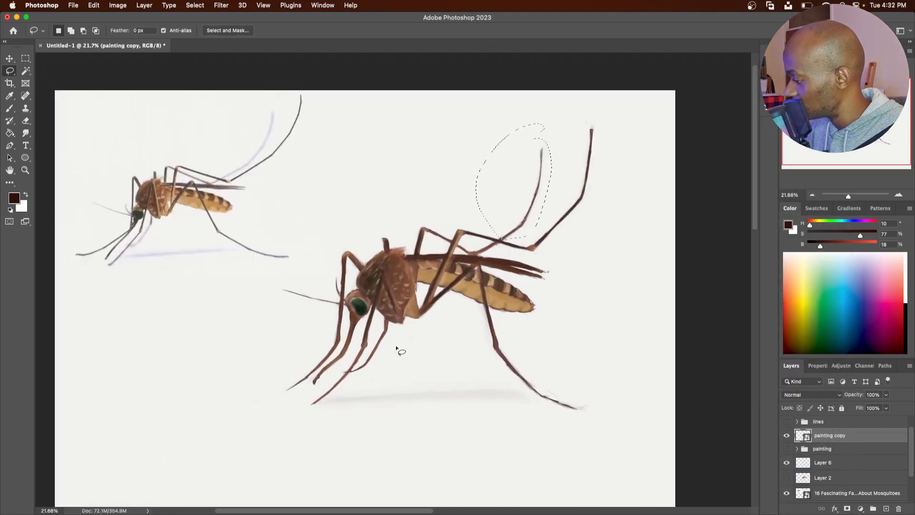
drag(396, 348, 363, 378)
click(221, 5)
mouse_move(256, 131)
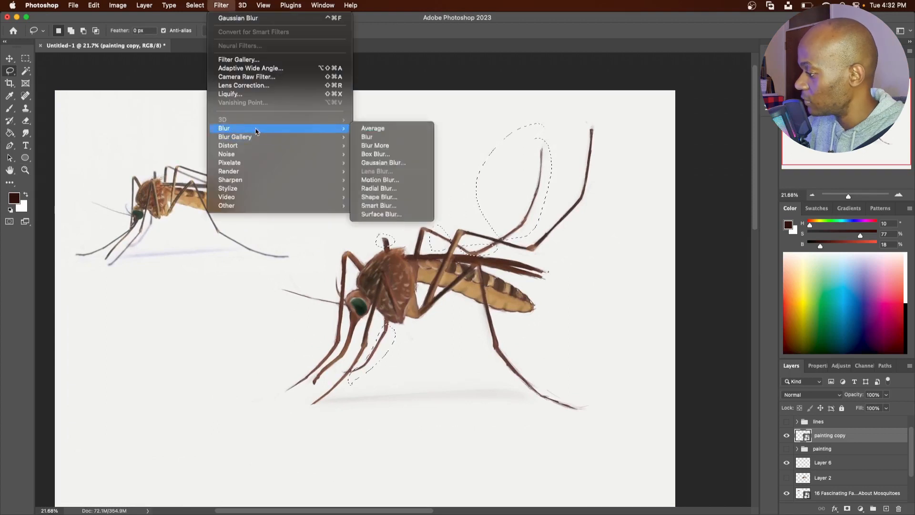
click(380, 180)
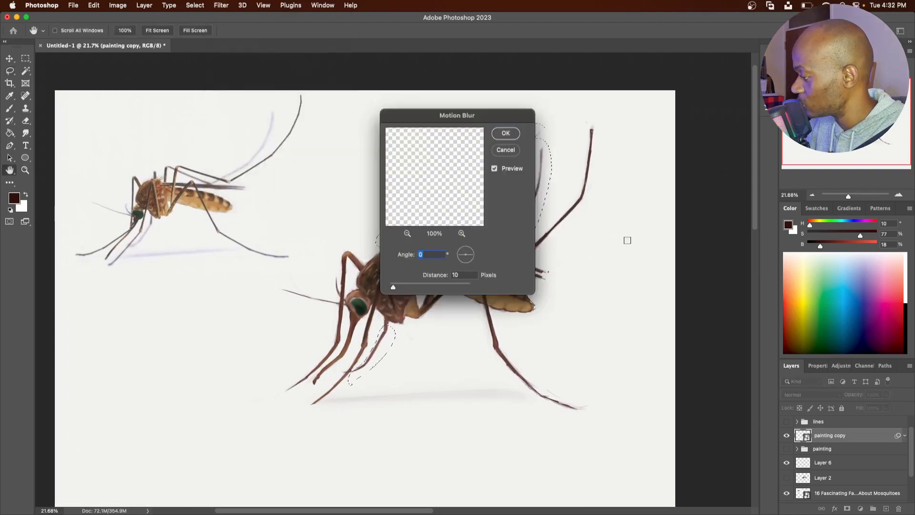
drag(497, 115, 730, 169)
drag(626, 341, 645, 341)
click(746, 205)
Blur the selected far-side legs with the Tilt-Shift filter from the Blur Gallery.
click(221, 6)
mouse_move(259, 137)
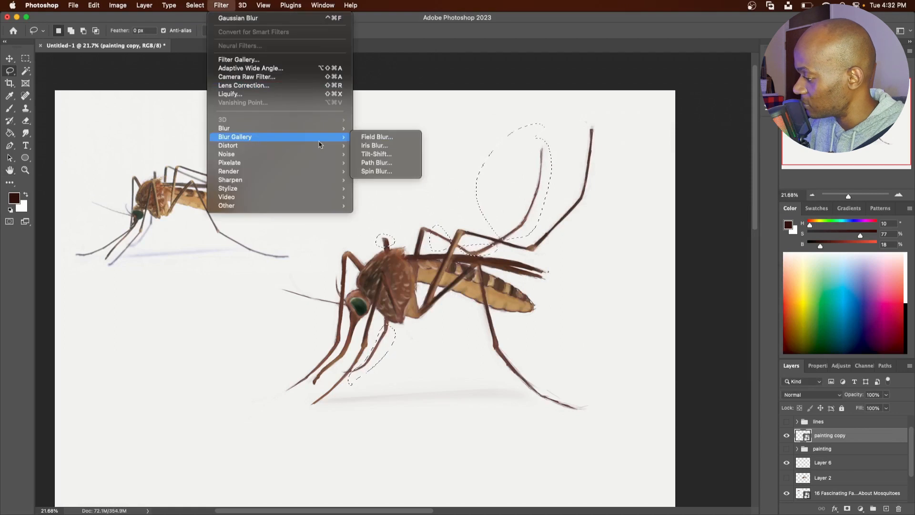
click(377, 154)
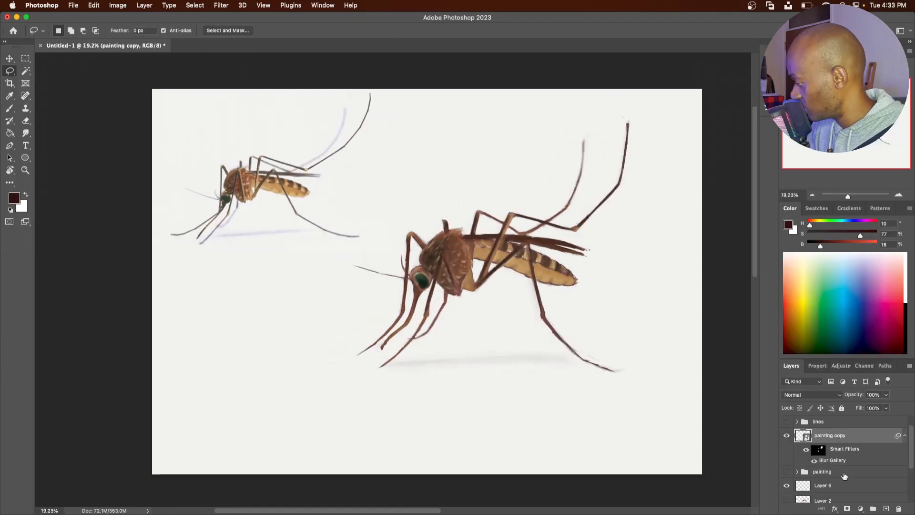
Group the layers from painting copy down to Layer 6, and duplicate the group as a smart object.
click(836, 486)
shift+click(844, 438)
key(super+g)
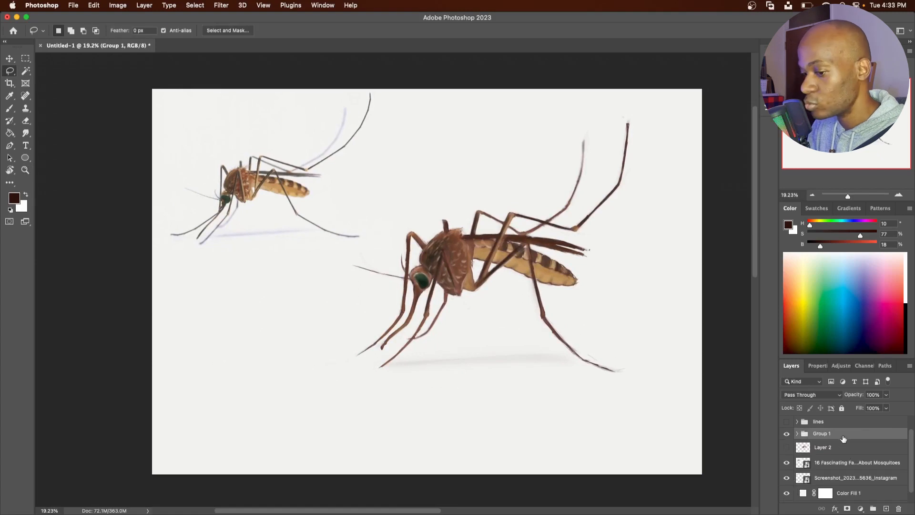
key(super+j)
Scale down the duplicated mosquito painting and move it to the upper right of the canvas.
key(super+t)
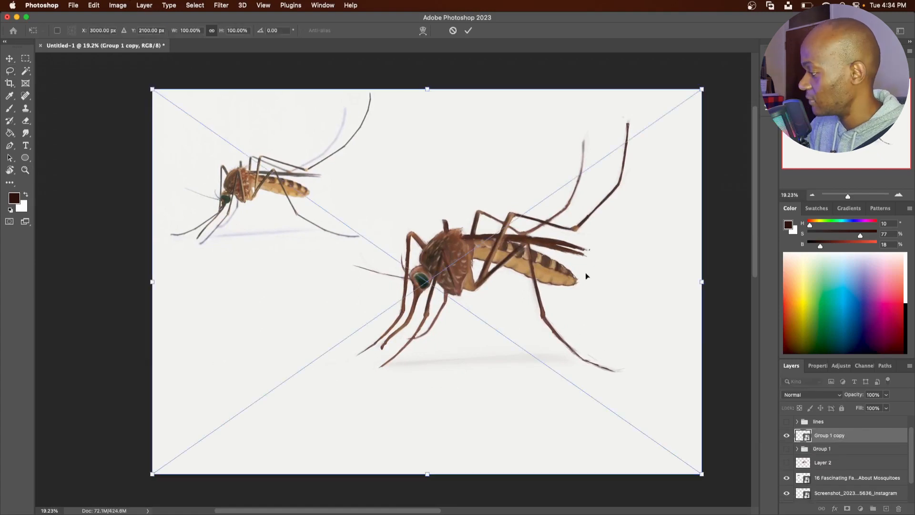
drag(695, 92, 625, 135)
drag(500, 259, 512, 233)
key(Escape)
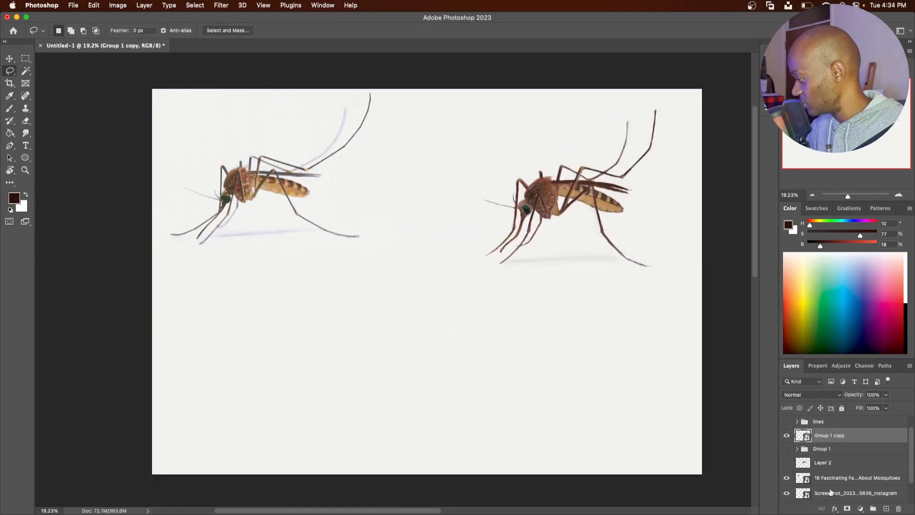
Select the reference mosquito photo layer and move the photo to the lower left of the canvas.
click(813, 479)
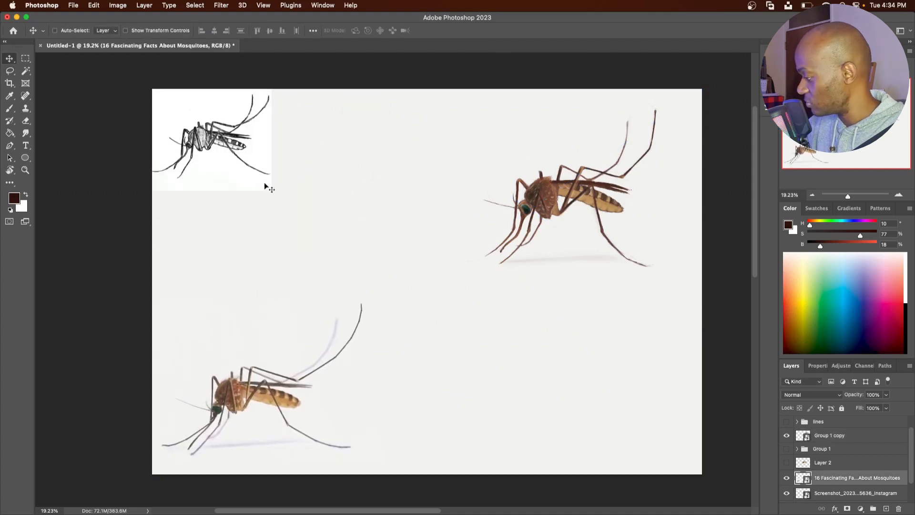